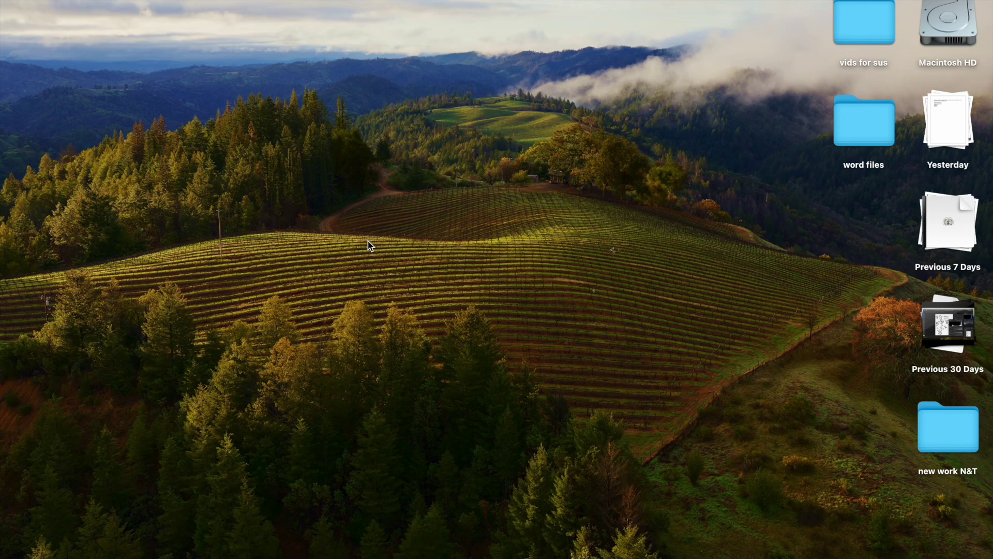
- Expand the Yesterday and Previous 30 Days file stacks on the desktop
{"action": "mouse_move", "coordinate": [792, 554]}
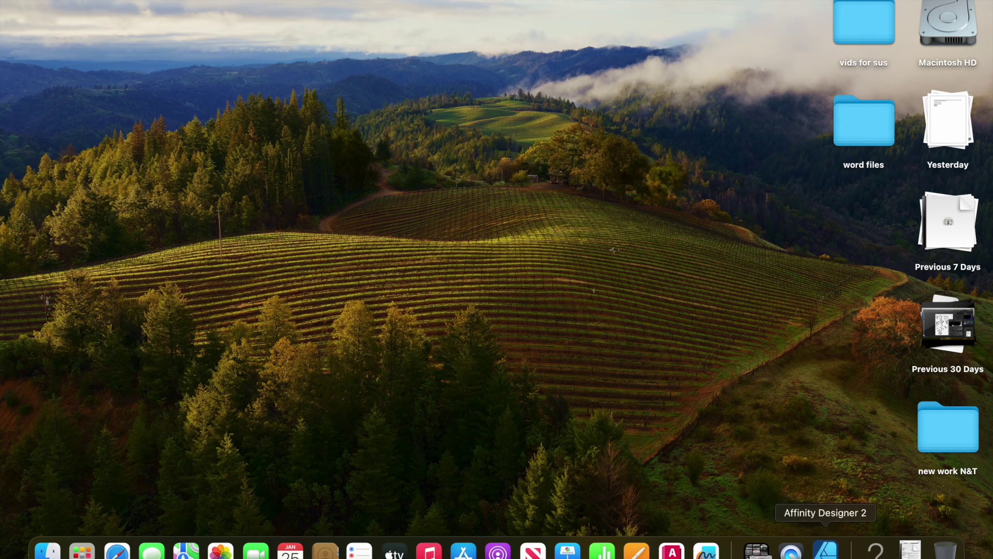
{"action": "left_click", "coordinate": [948, 123]}
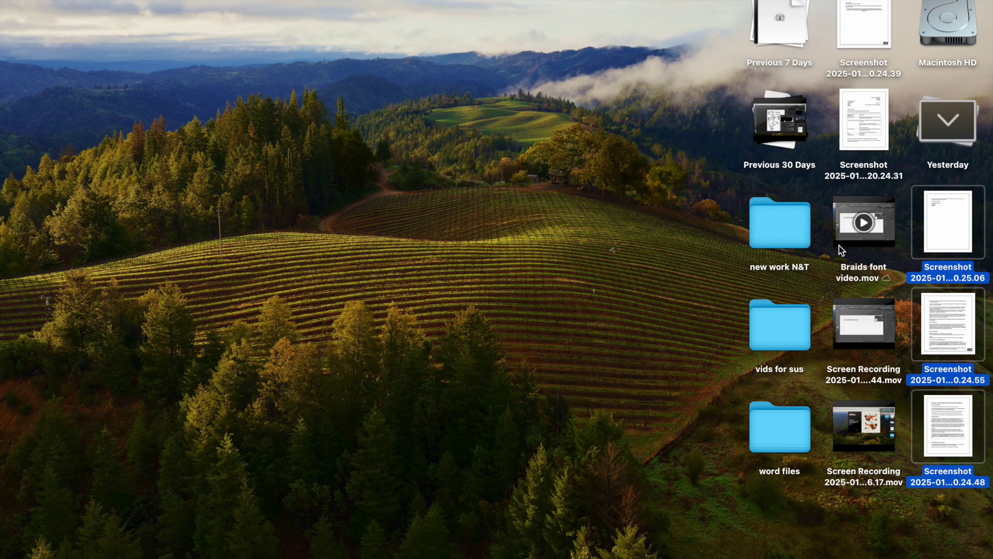
{"action": "left_click", "coordinate": [790, 226]}
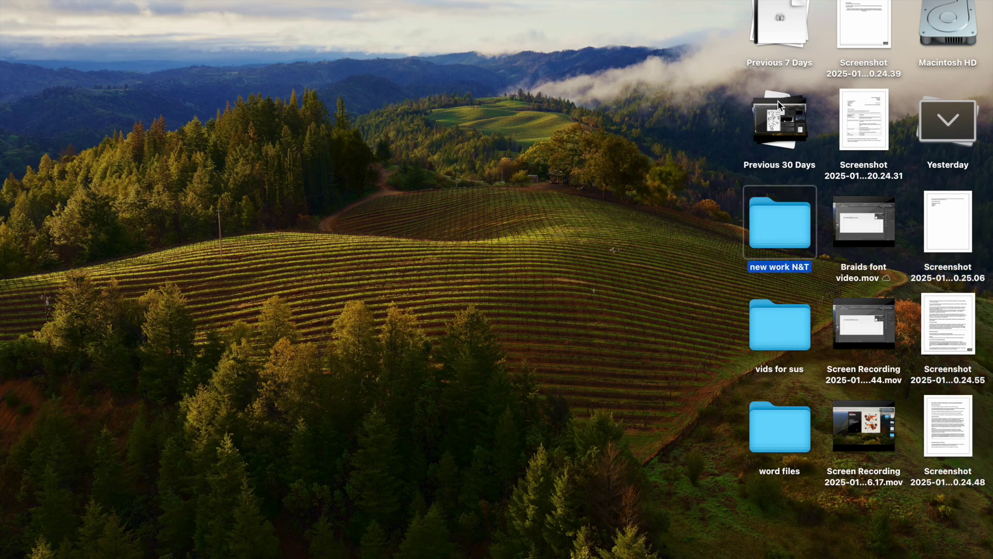
{"action": "left_click", "coordinate": [780, 124]}
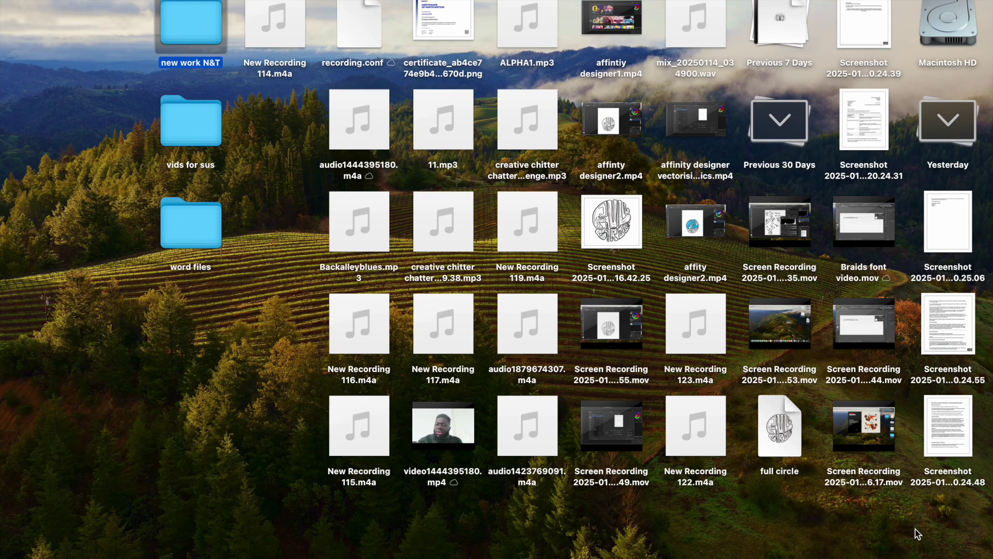
- Open Affinity Designer 2 and create a new A4 print document, 210 x 297 mm
{"action": "key", "text": "F4"}
{"action": "key", "text": "Escape"}
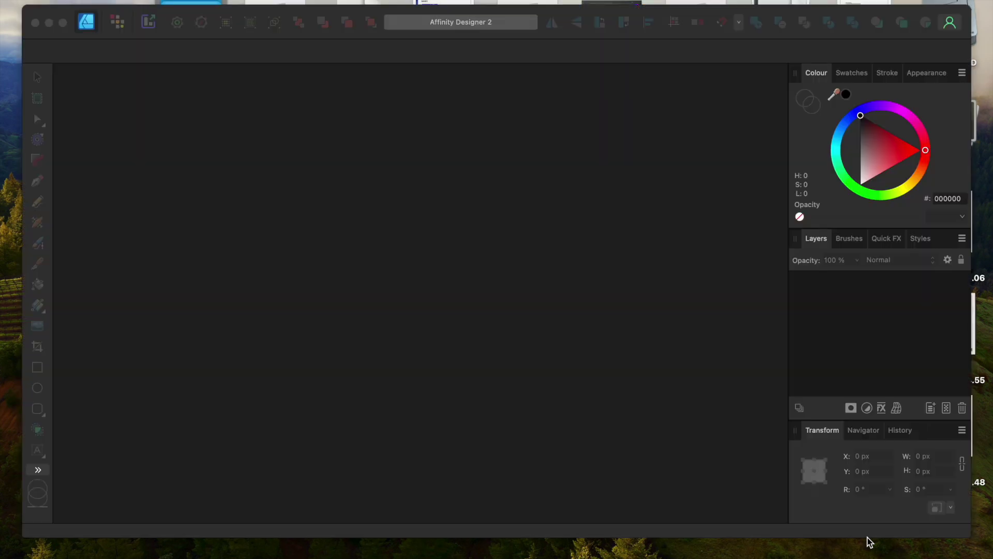
{"action": "left_click_drag", "start_coordinate": [669, 14], "coordinate": [549, 8]}
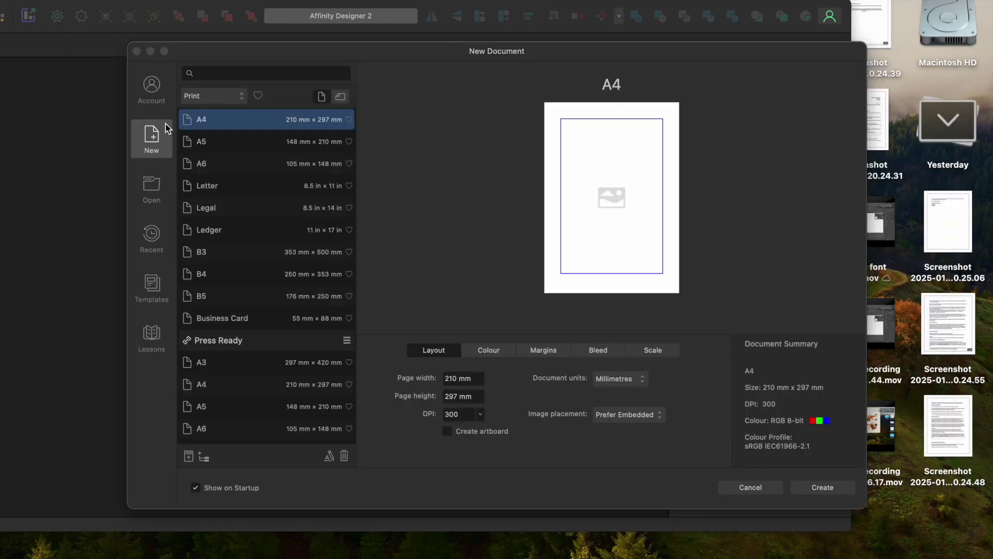
{"action": "left_click", "coordinate": [160, 141]}
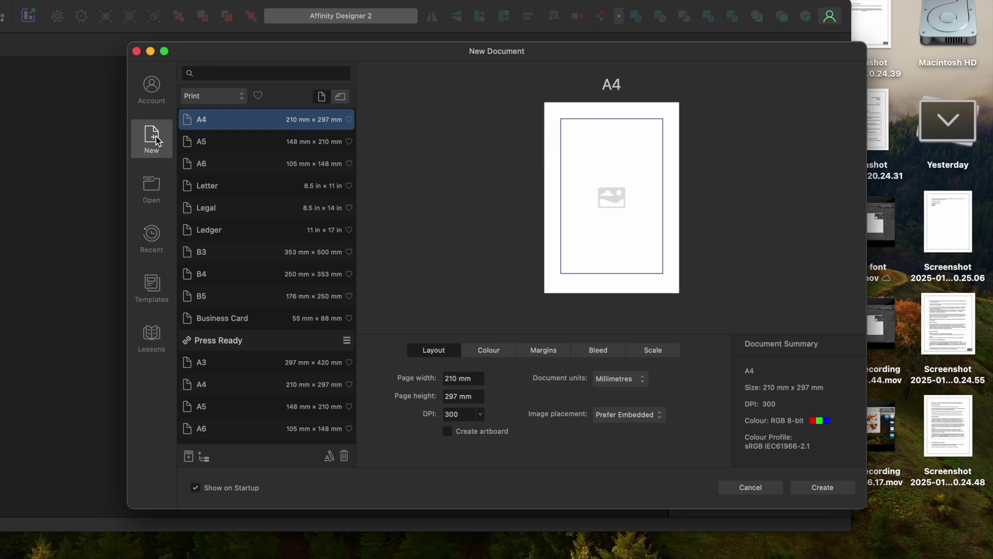
{"action": "double_click", "coordinate": [191, 119]}
- Move the document window aside to reveal the desktop files and preview the hand-drawn lettering screenshot
{"action": "left_click_drag", "start_coordinate": [466, 7], "coordinate": [189, 0]}
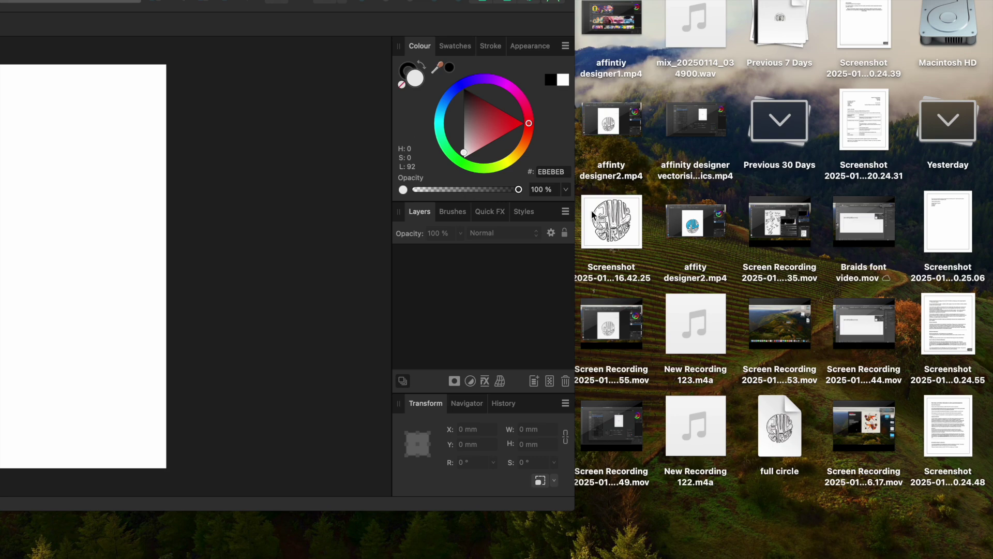
{"action": "left_click", "coordinate": [615, 222]}
{"action": "key", "text": "space"}
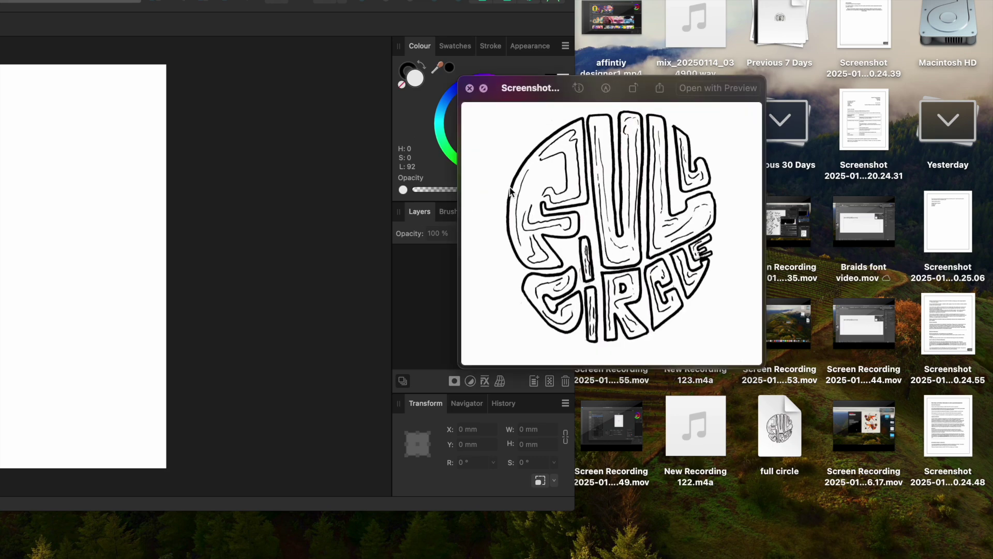
{"action": "left_click", "coordinate": [469, 88]}
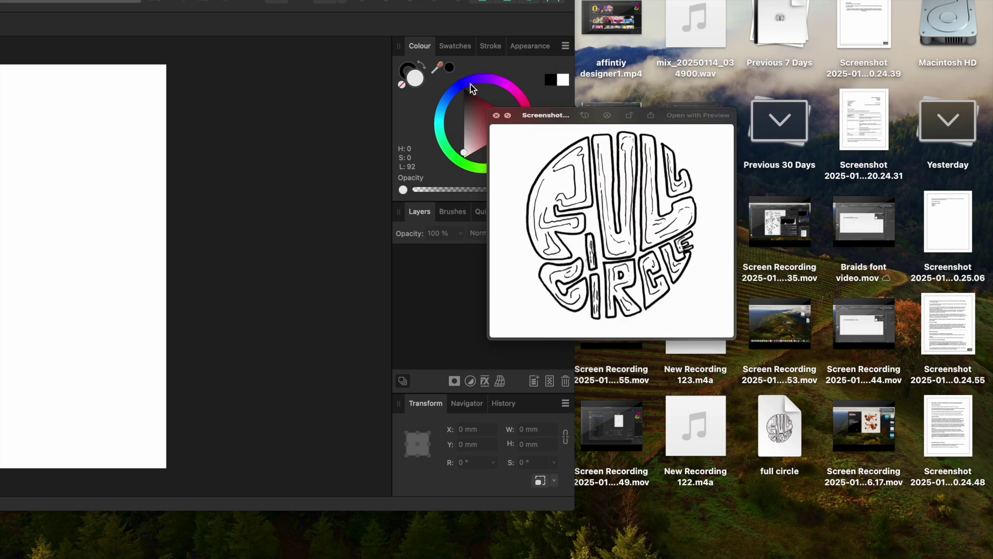
- Place the "full circle" design file from the desktop on the page and position it at about X -0.2 mm, Y -60 mm
{"action": "left_click_drag", "start_coordinate": [775, 429], "coordinate": [67, 230]}
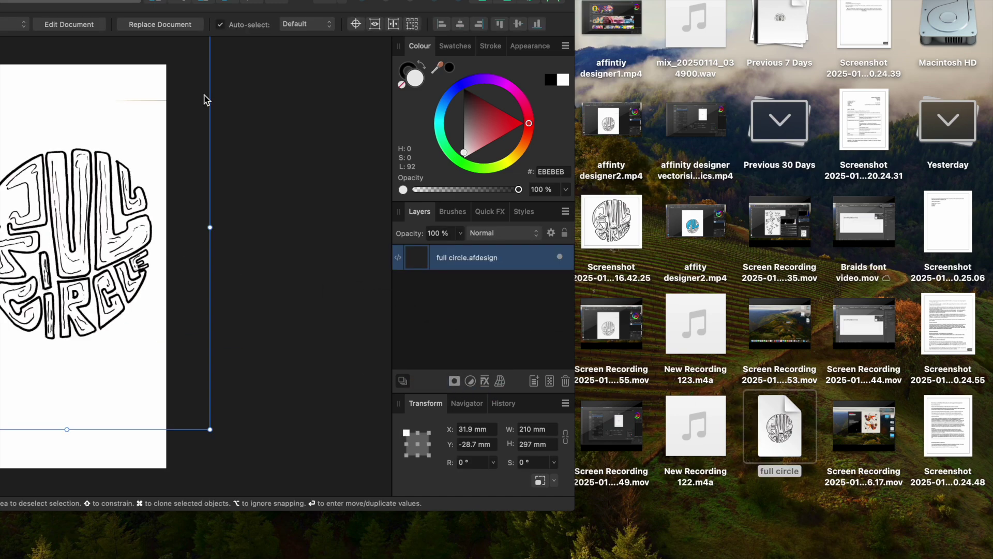
{"action": "left_click_drag", "start_coordinate": [378, 0], "coordinate": [722, 23]}
{"action": "left_click_drag", "start_coordinate": [424, 271], "coordinate": [381, 232]}
{"action": "left_click", "coordinate": [576, 234]}
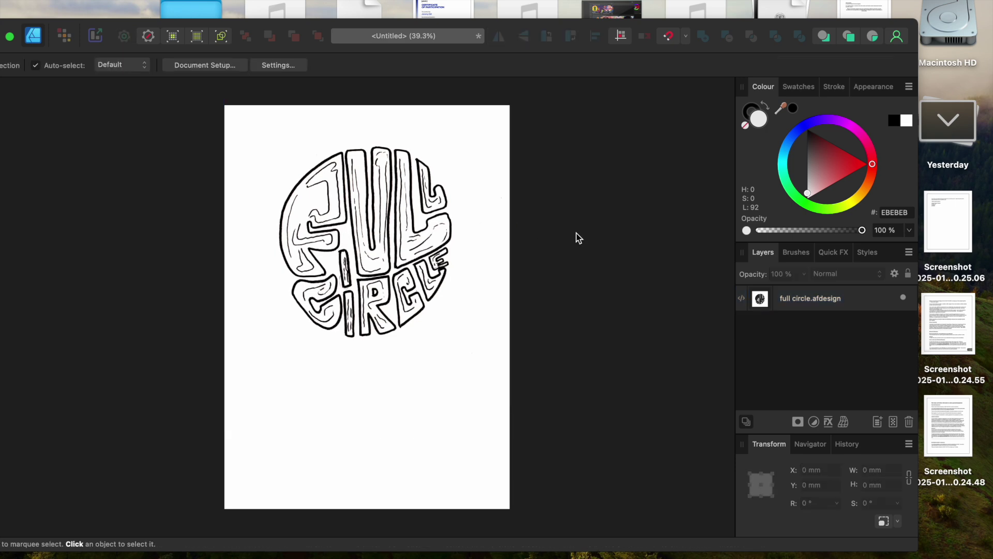
- Step the full circle layer's opacity from 10% up to 100% in 10% increments
{"action": "left_click", "coordinate": [488, 246]}
{"action": "key", "text": "1"}
{"action": "key", "text": "2"}
{"action": "key", "text": "3"}
{"action": "key", "text": "4"}
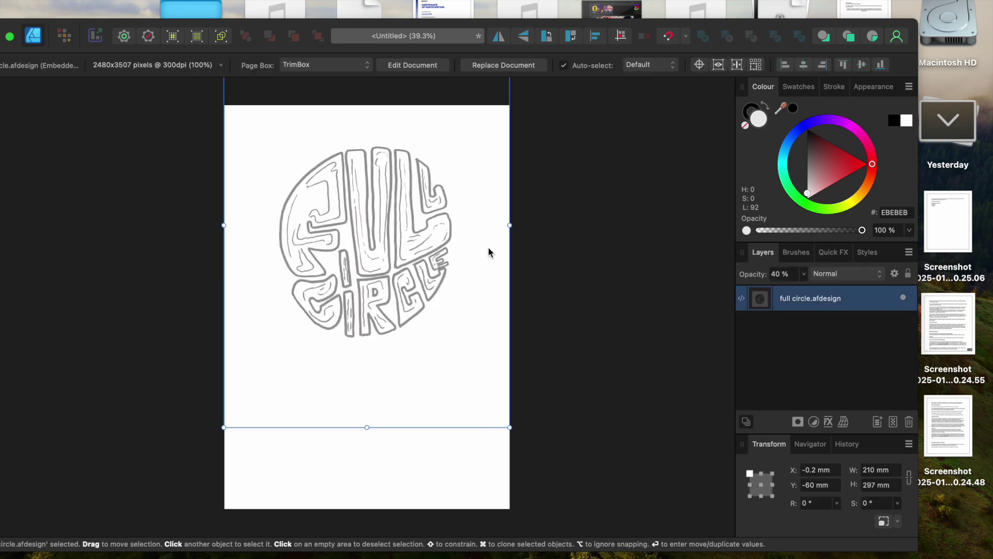
{"action": "key", "text": "5"}
{"action": "key", "text": "6"}
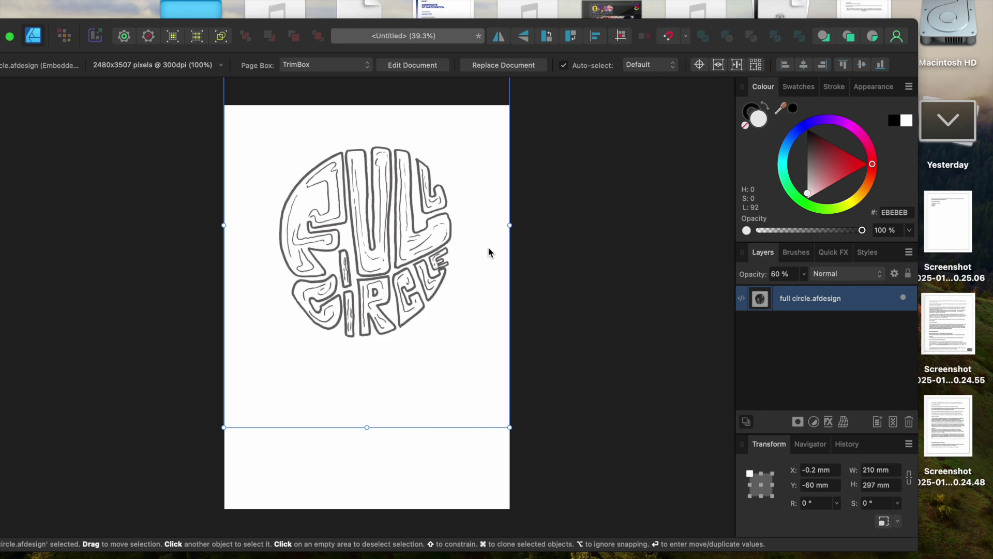
{"action": "key", "text": "7"}
{"action": "key", "text": "8"}
{"action": "key", "text": "9"}
{"action": "key", "text": "0"}
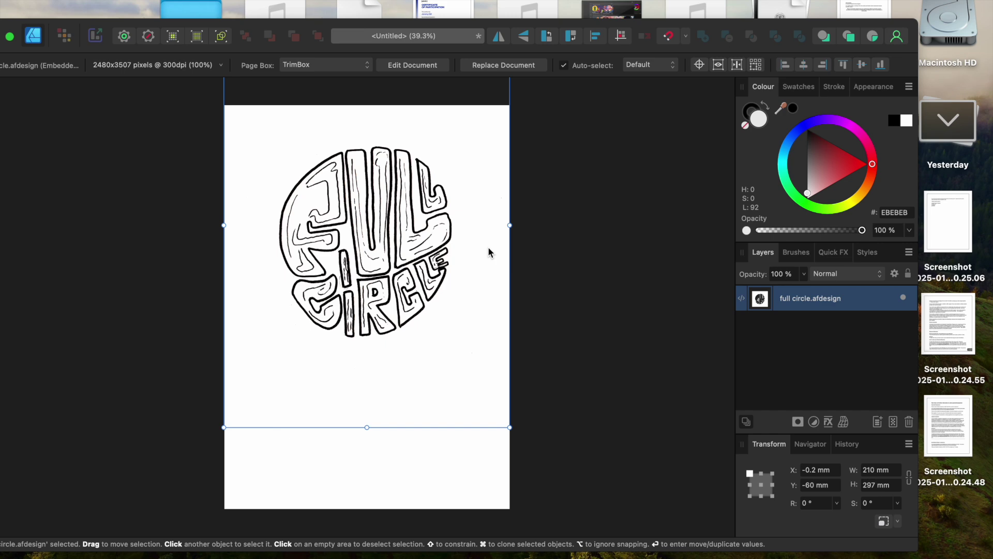
- Repeatedly hide and show the interface panels around the canvas
{"action": "key", "text": "Tab"}
{"action": "key", "text": "Tab"}
{"action": "key", "text": "Tab"}
{"action": "key", "text": "Tab"}
{"action": "key", "text": "Tab"}
{"action": "key", "text": "Tab"}
{"action": "key", "text": "Tab"}
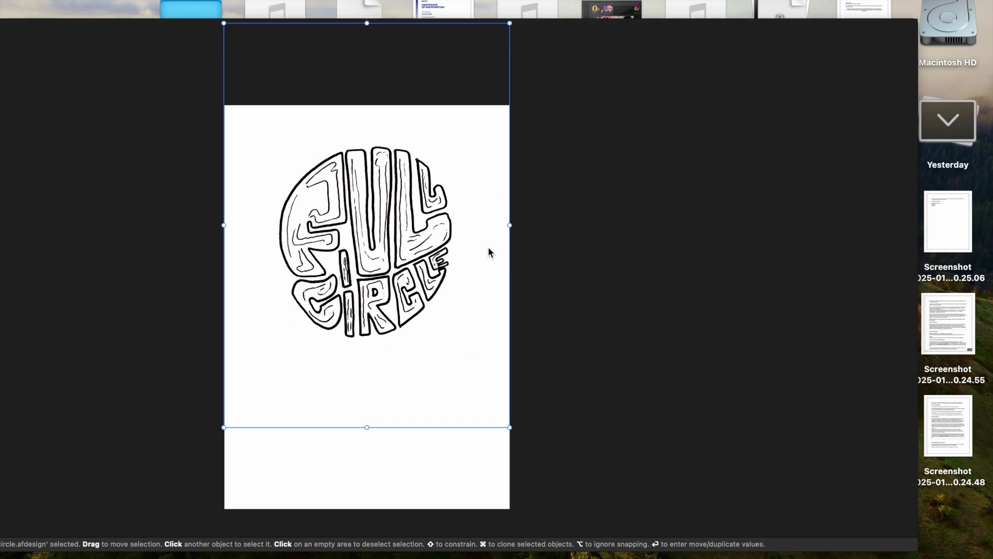
{"action": "key", "text": "Tab"}
{"action": "key", "text": "Tab"}
{"action": "key", "text": "Tab"}
{"action": "key", "text": "Tab"}
{"action": "key", "text": "Tab"}
{"action": "key", "text": "Tab"}
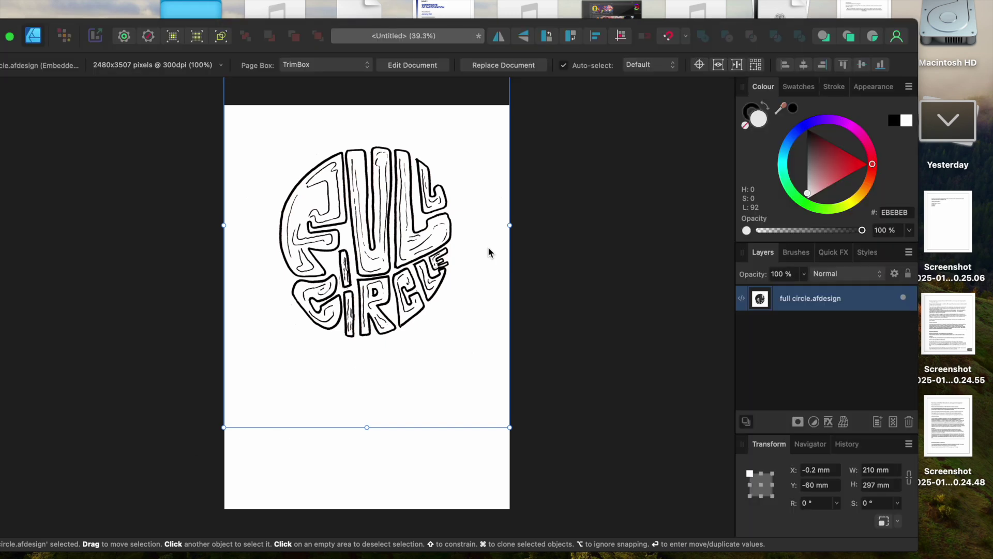
{"action": "key", "text": "Tab"}
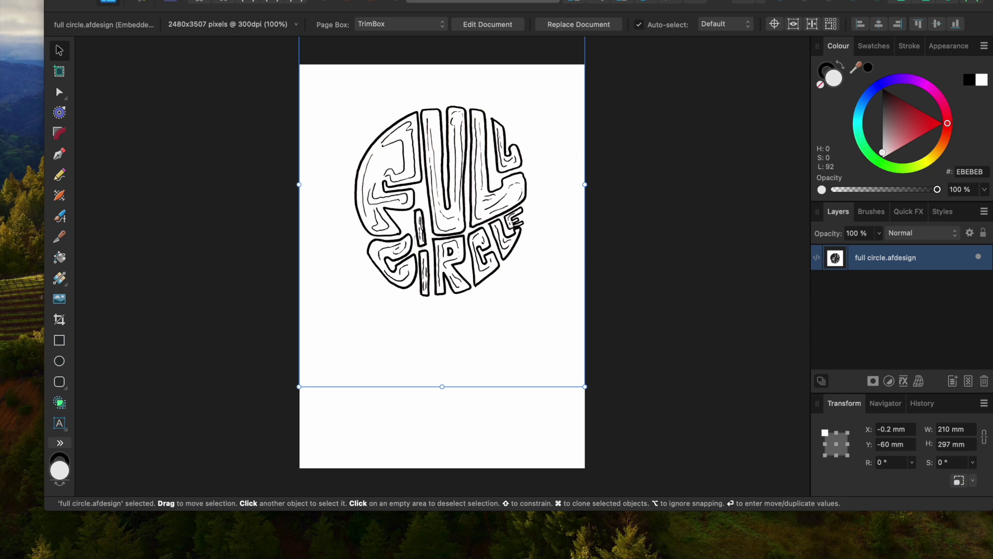
- Try the Stroke Width tool across the full circle lettering
{"action": "key", "text": "w"}
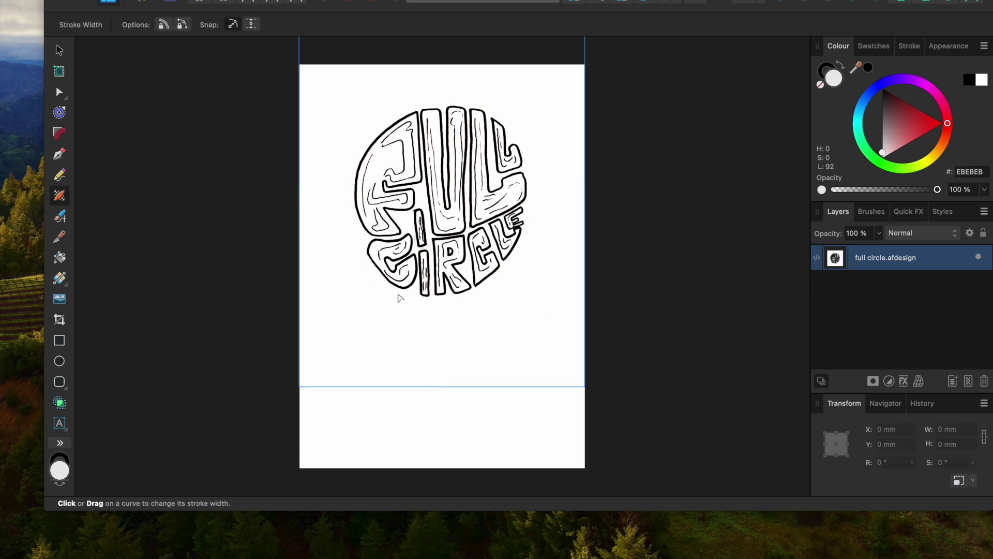
{"action": "left_click_drag", "start_coordinate": [340, 257], "coordinate": [472, 335]}
{"action": "left_click_drag", "start_coordinate": [368, 192], "coordinate": [516, 331]}
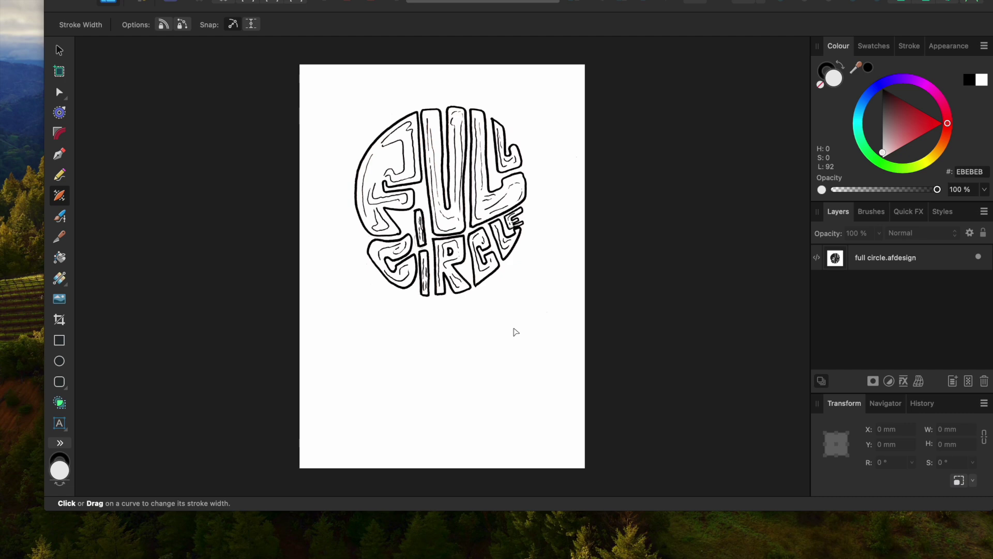
- Try the Vector Flood Fill tool with red over the lower part of the lettering
{"action": "key", "text": "g"}
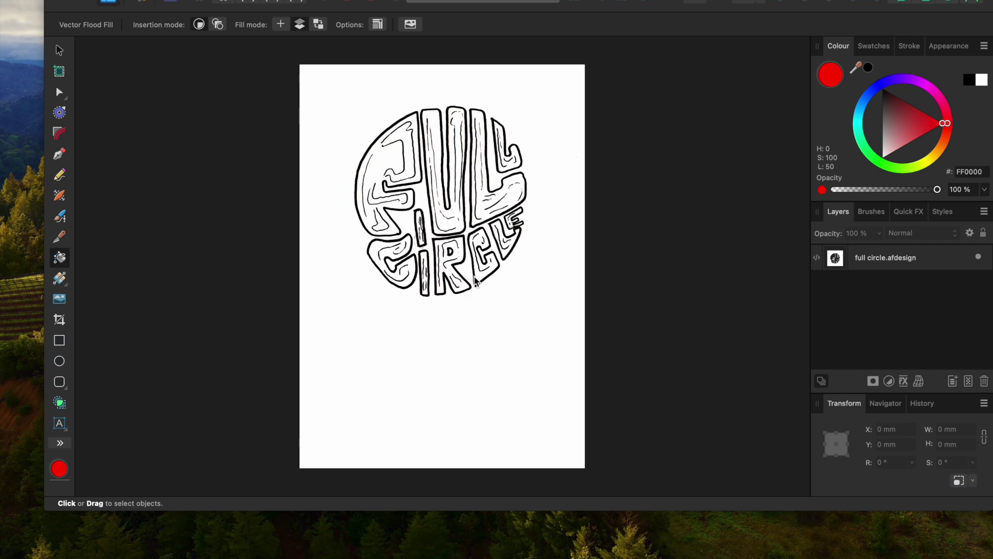
{"action": "left_click", "coordinate": [60, 257]}
{"action": "left_click_drag", "start_coordinate": [412, 218], "coordinate": [547, 347]}
- Create Arial art text of about 201.2 pt below the lettering, starting with the letter "f"
{"action": "key", "text": "t"}
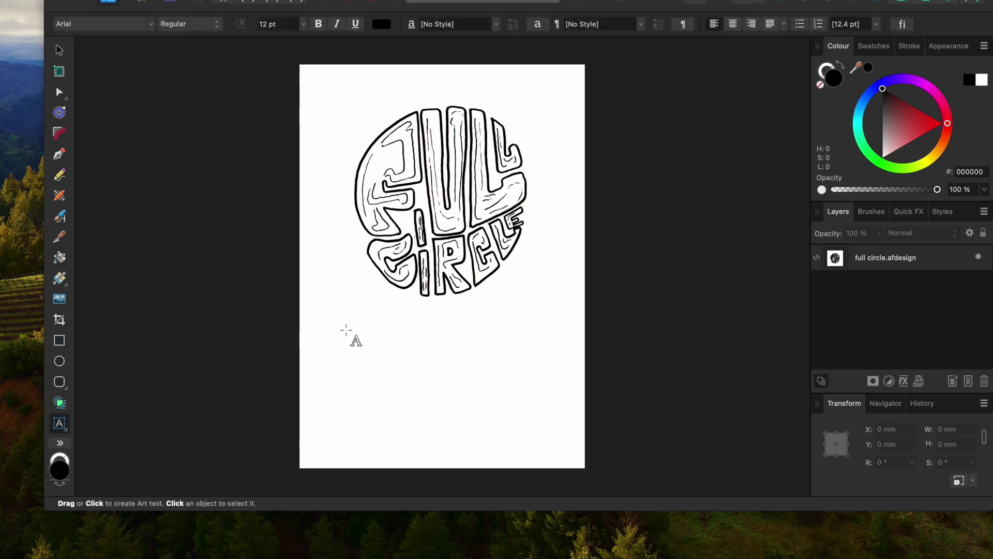
{"action": "left_click_drag", "start_coordinate": [342, 325], "coordinate": [512, 393]}
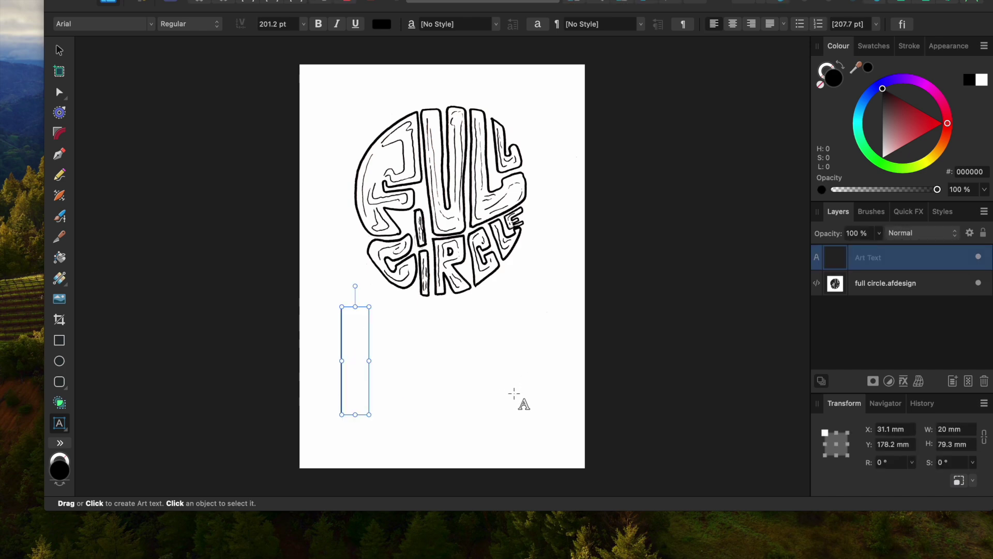
{"action": "left_click_drag", "start_coordinate": [369, 362], "coordinate": [537, 378]}
{"action": "type", "text": "fu"}
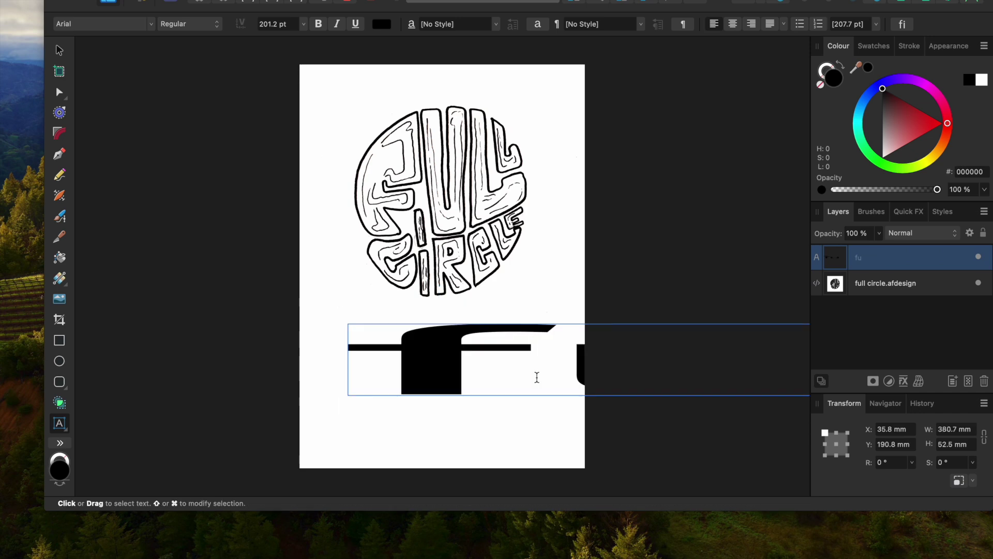
{"action": "key", "text": "BackSpace"}
{"action": "key", "text": "Escape"}
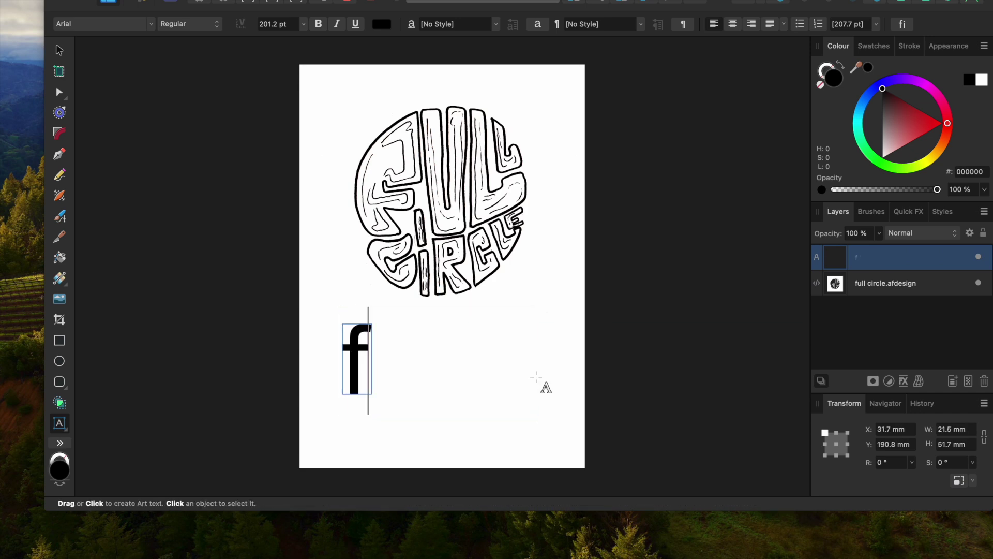
- Extend the art text to "fullcir" and erase all of its letters
{"action": "type", "text": "ul"}
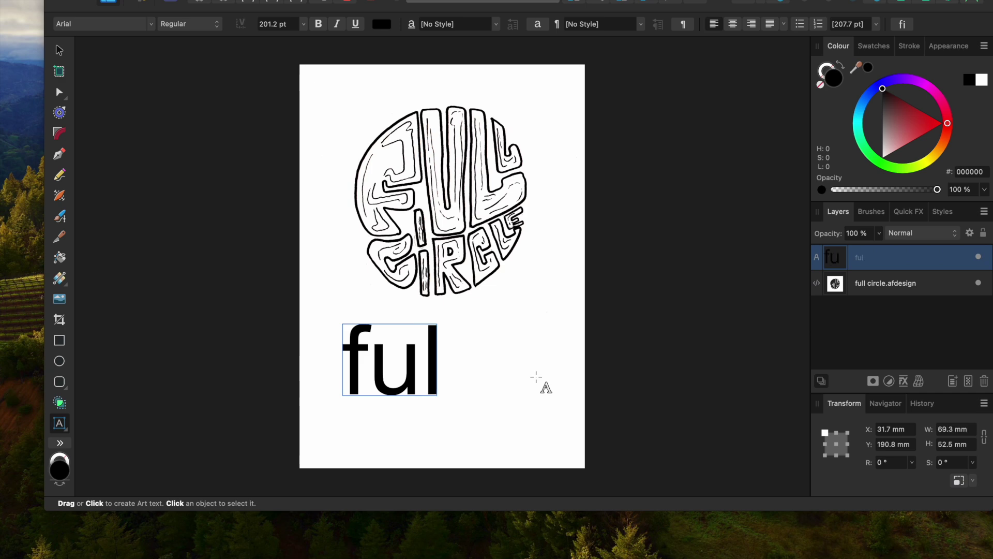
{"action": "type", "text": "lcir"}
{"action": "key", "text": "BackSpace"}
{"action": "key", "text": "BackSpace"}
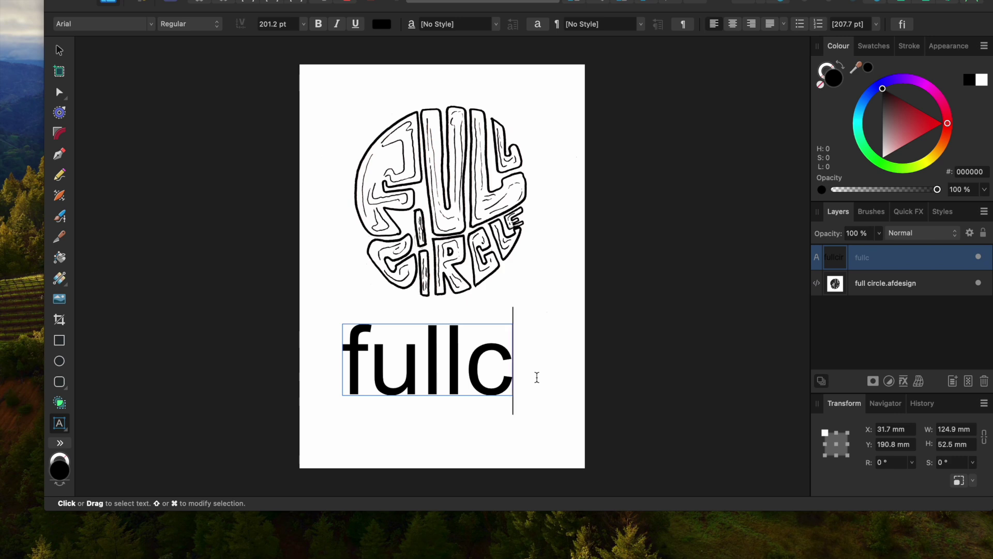
{"action": "key", "text": "BackSpace"}
{"action": "key", "text": "BackSpace"}
{"action": "key", "text": "BackSpace"}
{"action": "key", "text": "BackSpace"}
{"action": "key", "text": "BackSpace"}
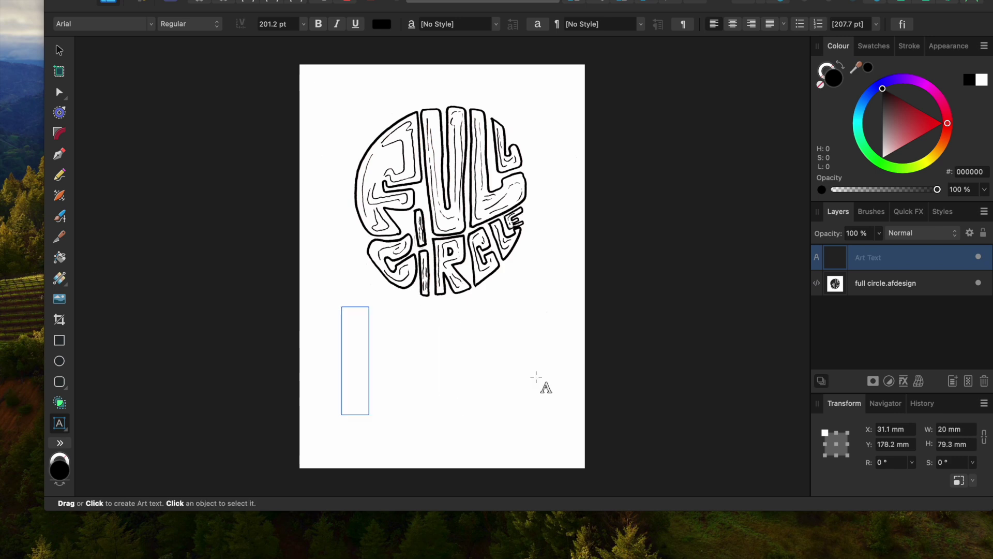
- Enter "fullcir" in the emptied art text once more, delete it and discard the text object
{"action": "type", "text": "fullcir"}
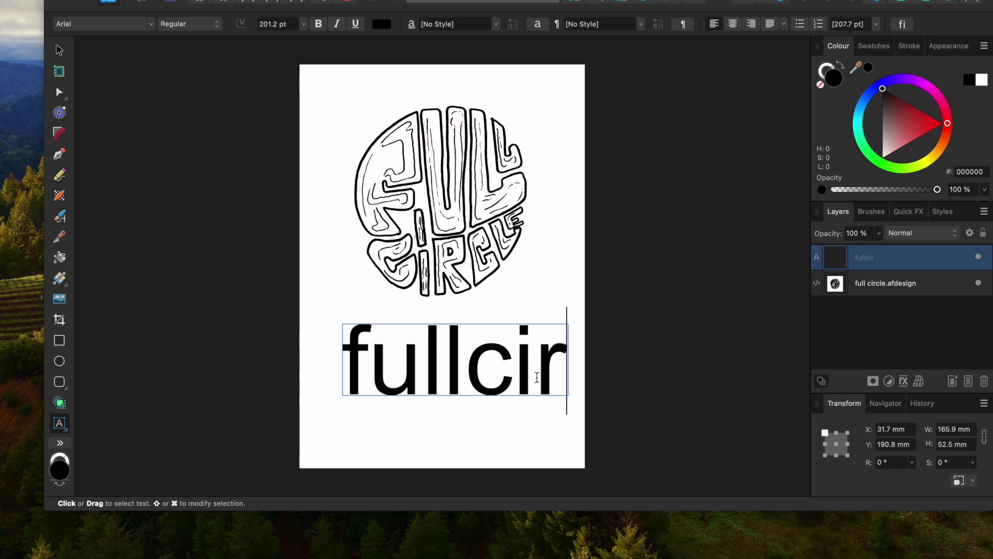
{"action": "key", "text": "BackSpace"}
{"action": "key", "text": "BackSpace"}
{"action": "key", "text": "BackSpace"}
{"action": "key", "text": "BackSpace"}
{"action": "key", "text": "BackSpace"}
{"action": "key", "text": "BackSpace"}
{"action": "key", "text": "BackSpace"}
{"action": "key", "text": "Escape"}
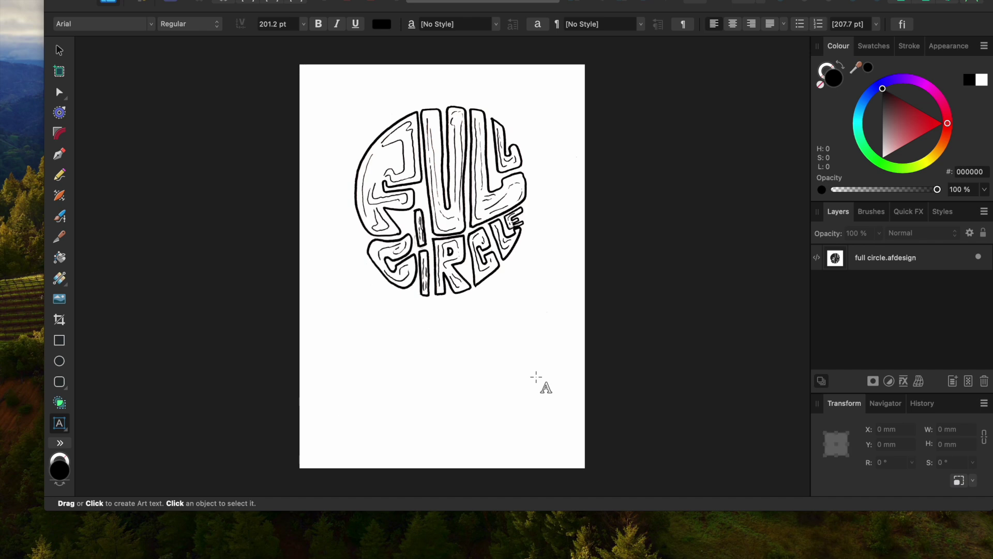
- Try a linear transparency gradient running diagonally down across the full circle artwork, and undo it
{"action": "key", "text": "y"}
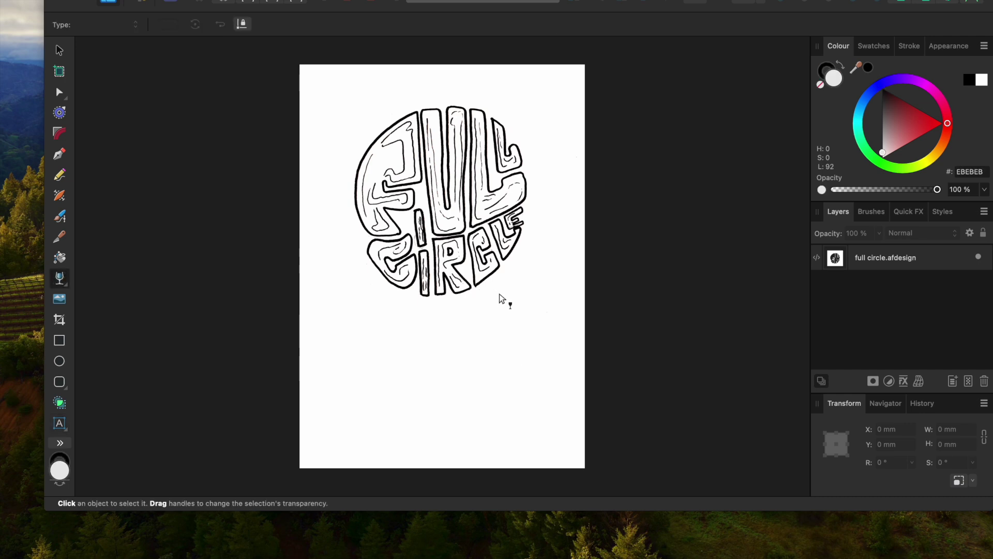
{"action": "left_click", "coordinate": [411, 172]}
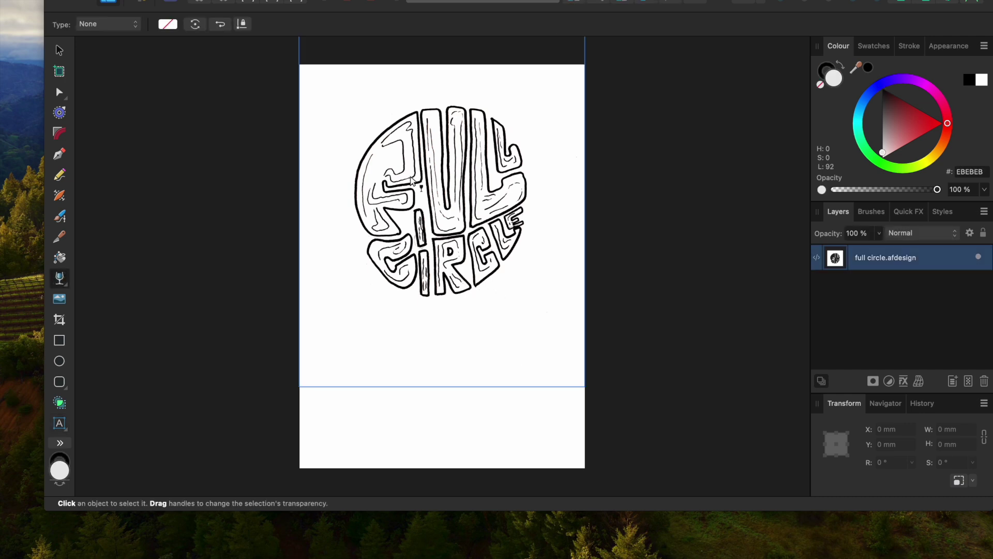
{"action": "left_click_drag", "start_coordinate": [328, 84], "coordinate": [537, 353]}
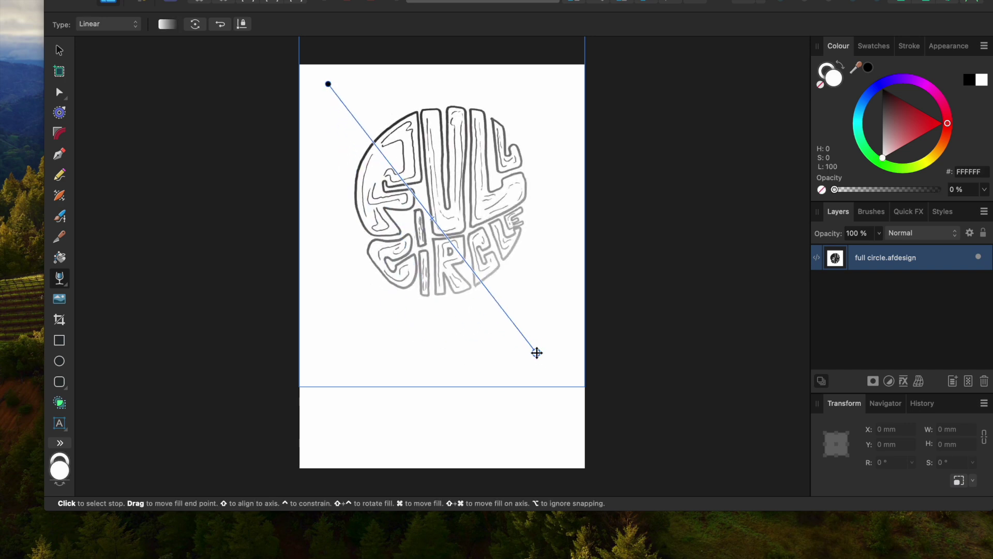
{"action": "key", "text": "super+z"}
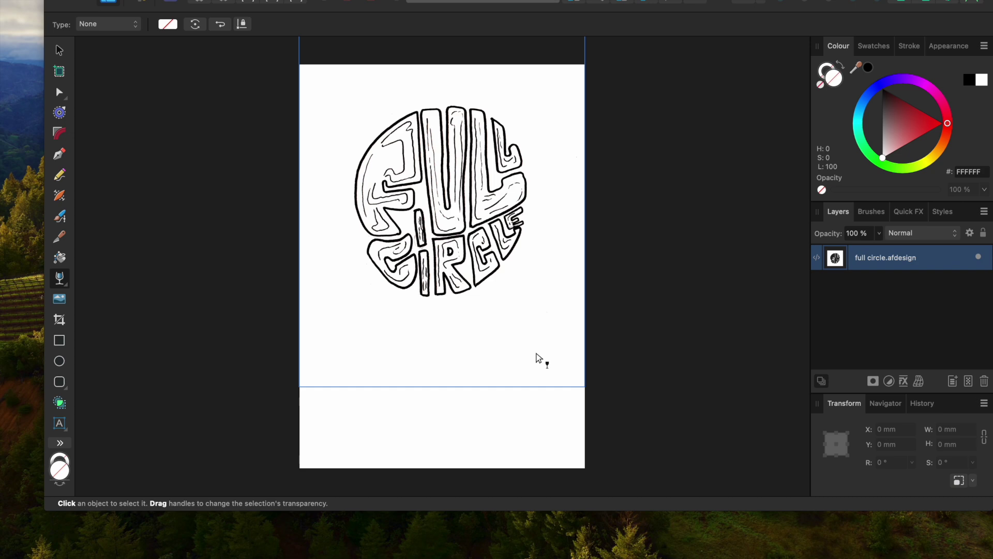
- Sample white from the artwork and black from the lettering's outline with the Colour Picker
{"action": "key", "text": "i"}
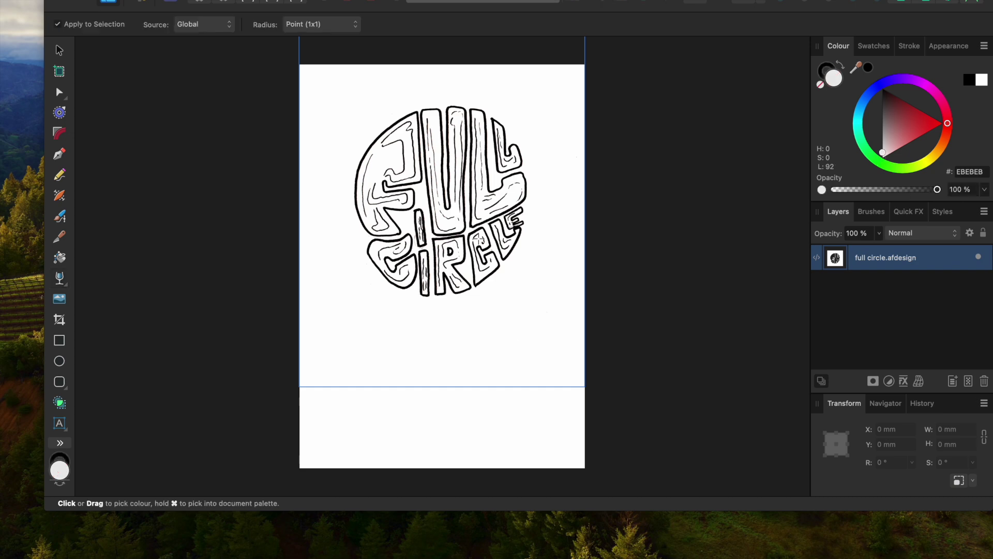
{"action": "left_click", "coordinate": [478, 238]}
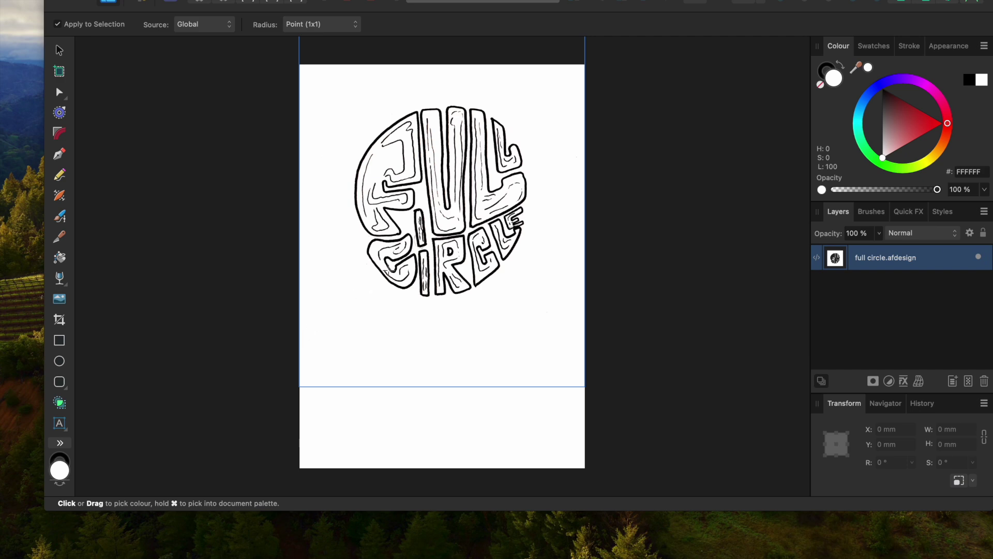
{"action": "left_click", "coordinate": [379, 270]}
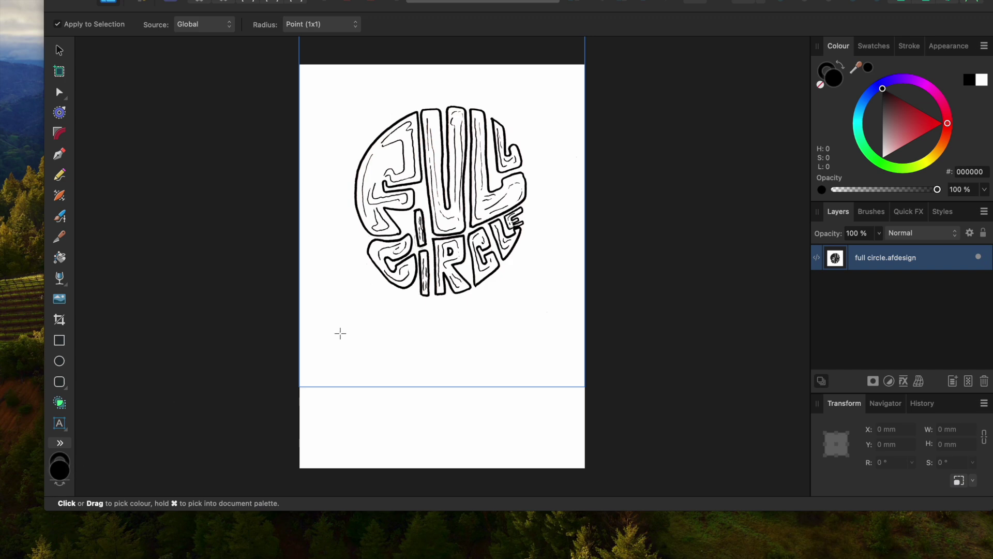
- Draw an open V-shaped curve about 89.2 mm wide and 21.9 mm high below the lettering with the Pen tool
{"action": "key", "text": "j"}
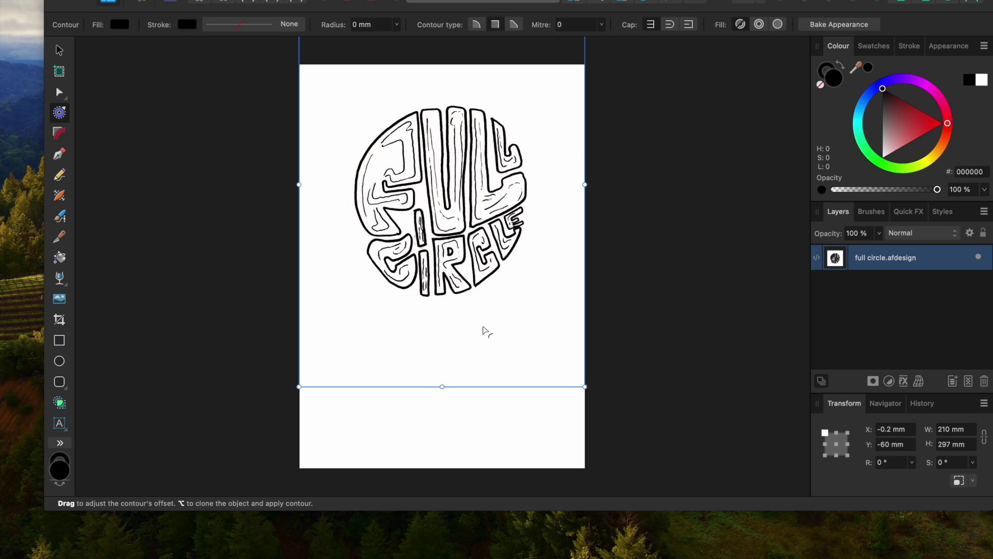
{"action": "key", "text": "p"}
{"action": "left_click", "coordinate": [482, 327]}
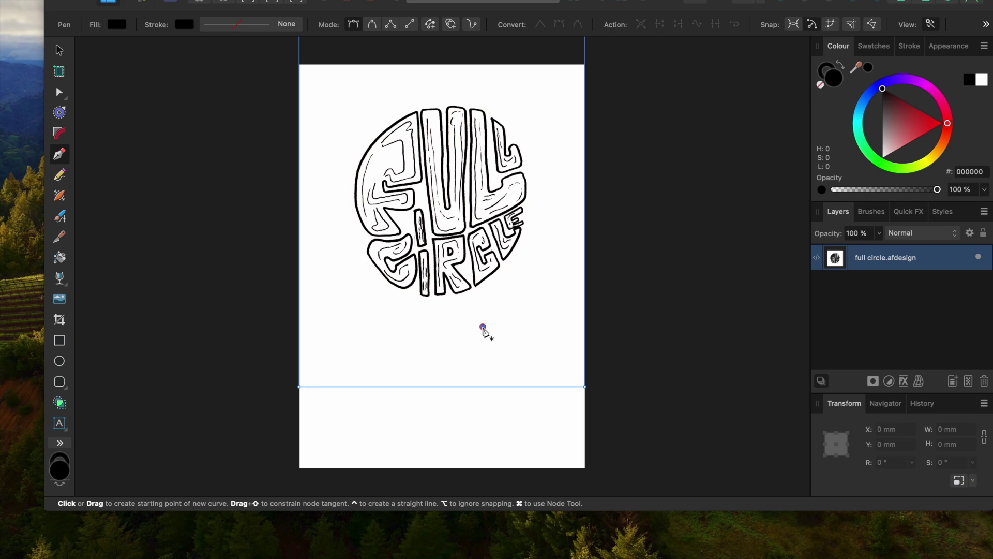
{"action": "left_click", "coordinate": [396, 356]}
{"action": "left_click", "coordinate": [361, 329]}
- Try a contour offset on the V-shaped curve, and undo both the offset and the curve
{"action": "key", "text": "j"}
{"action": "left_click_drag", "start_coordinate": [362, 329], "coordinate": [354, 308]}
{"action": "key", "text": "super+z"}
{"action": "key", "text": "super+z"}
{"action": "key", "text": "super+z"}
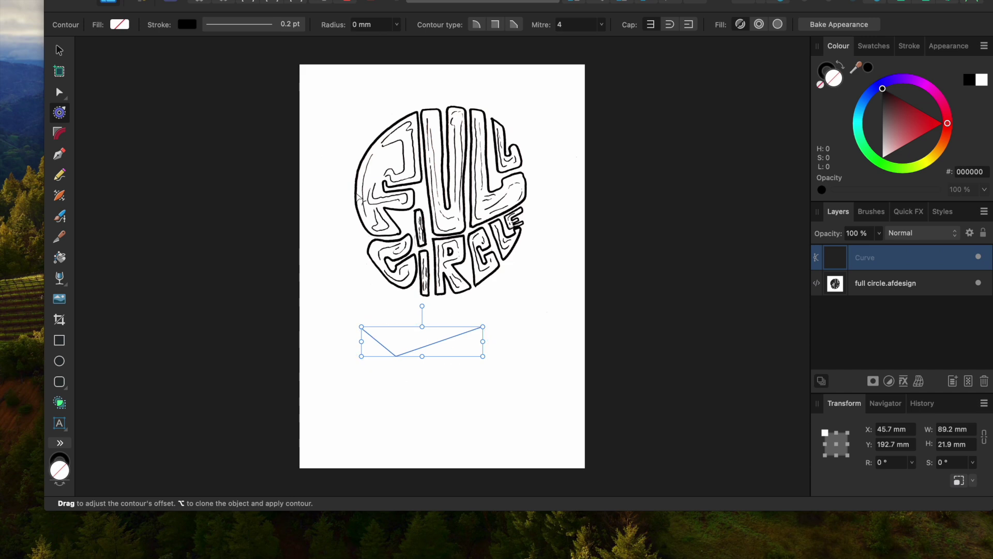
{"action": "key", "text": "super+z"}
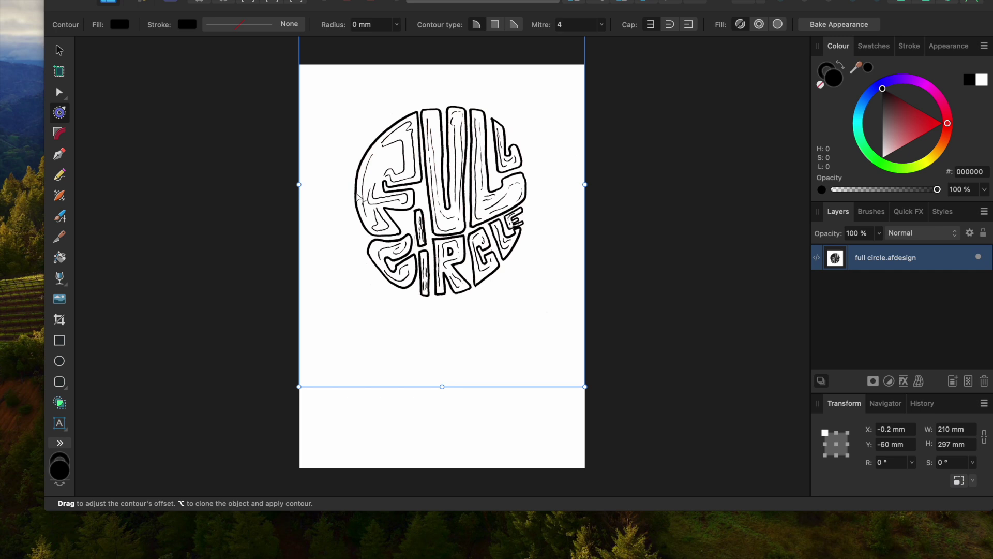
- Paint three curved black strokes of 16 px width below the lettering with the Vector Brush
{"action": "key", "text": "b"}
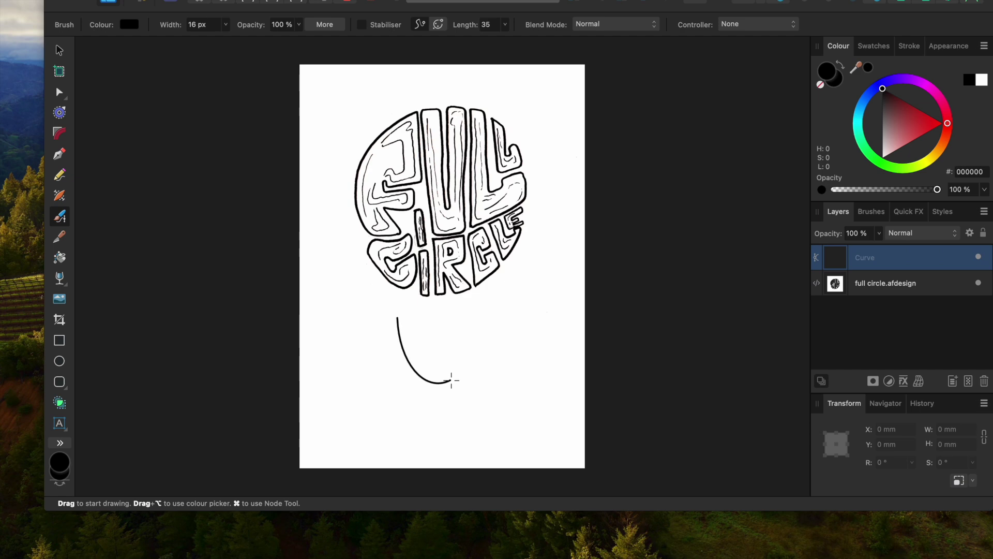
{"action": "left_click_drag", "start_coordinate": [442, 334], "coordinate": [502, 363]}
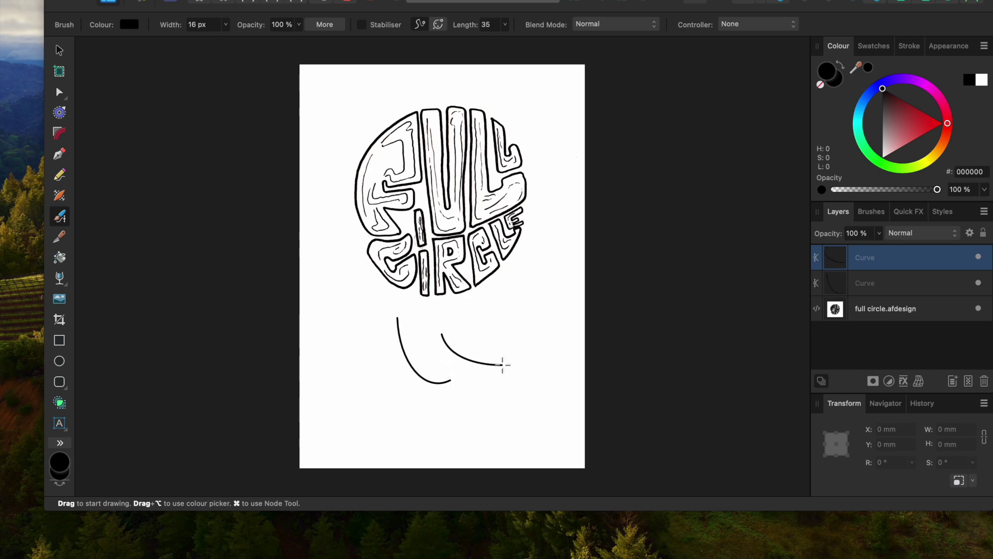
{"action": "mouse_move", "coordinate": [458, 327]}
{"action": "left_mouse_down"}
{"action": "mouse_move", "coordinate": [511, 362]}
{"action": "mouse_move", "coordinate": [533, 362]}
{"action": "left_mouse_up"}
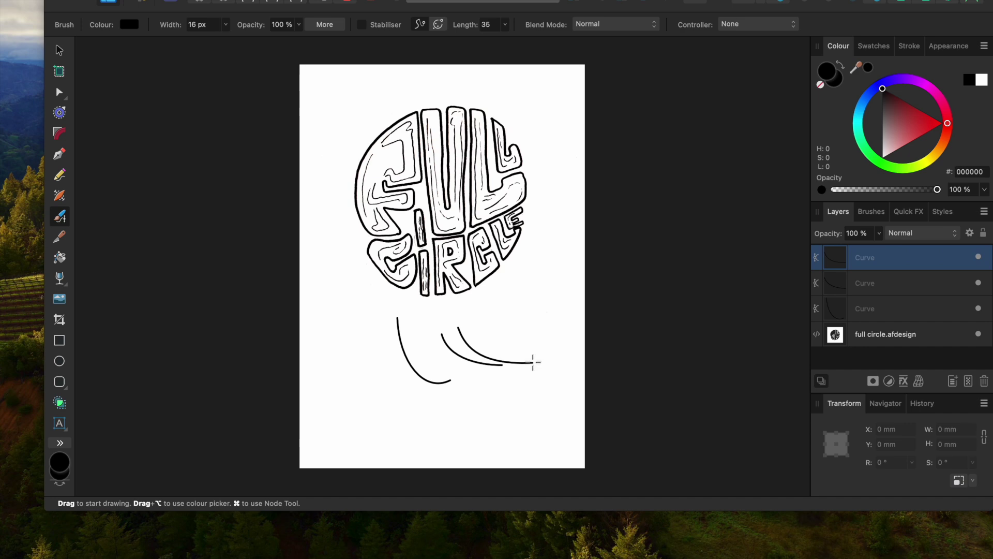
- Reduce the brush width to 5 px and paint a thin stroke above the curved strokes
{"action": "key", "text": "bracketleft"}
{"action": "key", "text": "bracketleft"}
{"action": "key", "text": "bracketleft"}
{"action": "key", "text": "bracketleft"}
{"action": "key", "text": "bracketleft"}
{"action": "left_click_drag", "start_coordinate": [471, 314], "coordinate": [553, 329]}
- Enlarge the brush width to 288.7 px and paint a short, thick black stroke beneath the lettering
{"action": "key", "text": "bracketright"}
{"action": "key", "text": "bracketright"}
{"action": "key", "text": "bracketright"}
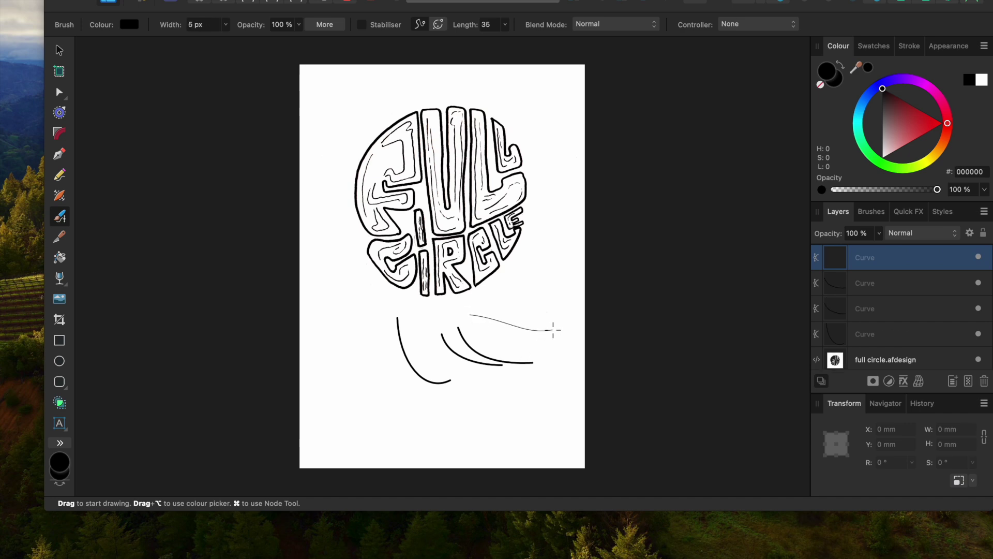
{"action": "key", "text": "bracketright"}
{"action": "key", "text": "bracketright"}
{"action": "key", "text": "bracketright"}
{"action": "key", "text": "bracketright"}
{"action": "key", "text": "bracketright"}
{"action": "key", "text": "bracketright"}
{"action": "key", "text": "bracketright"}
{"action": "key", "text": "bracketright"}
{"action": "key", "text": "bracketright"}
{"action": "key", "text": "bracketright"}
{"action": "key", "text": "bracketright"}
{"action": "left_click_drag", "start_coordinate": [552, 329], "coordinate": [487, 336]}
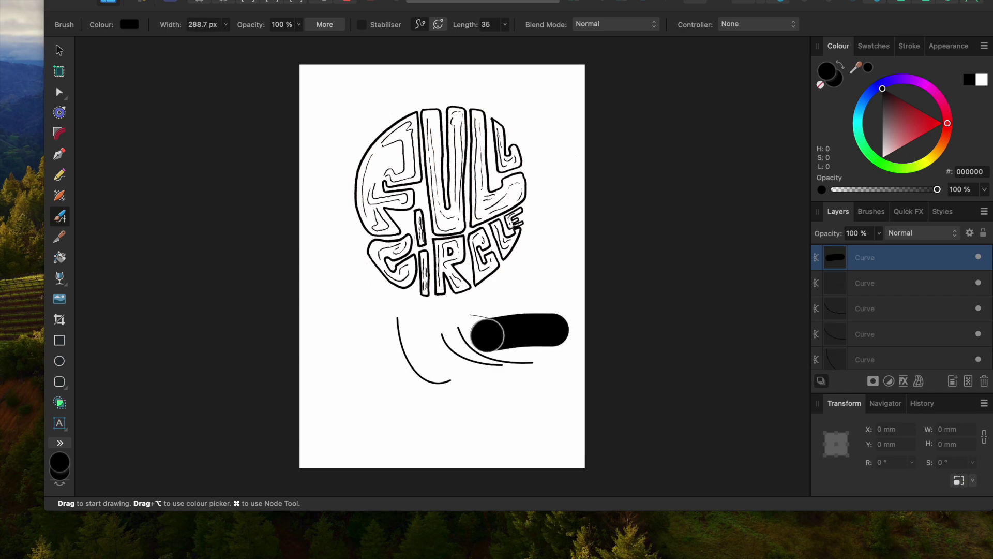
- Undo all the brush strokes below the lettering
{"action": "scroll", "coordinate": [487, 335], "scroll_direction": "down", "scroll_amount": 3}
{"action": "scroll", "coordinate": [487, 336], "scroll_direction": "up", "scroll_amount": 6}
{"action": "scroll", "coordinate": [487, 337], "scroll_direction": "down", "scroll_amount": 2}
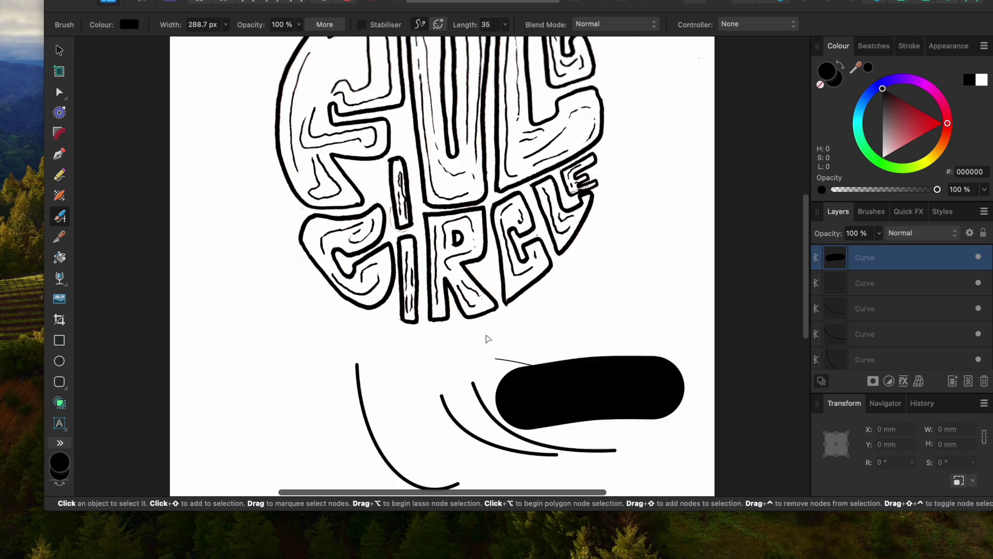
{"action": "key", "text": "super+minus"}
{"action": "key", "text": "super+minus"}
{"action": "key", "text": "super+z"}
{"action": "key", "text": "super+z"}
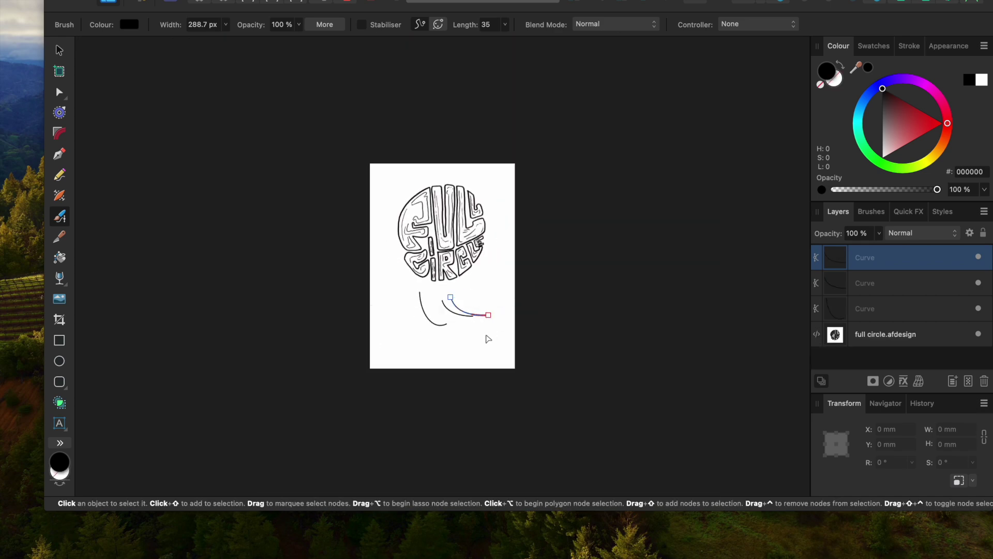
{"action": "key", "text": "super+z"}
{"action": "key", "text": "super+z"}
{"action": "key", "text": "super+z"}
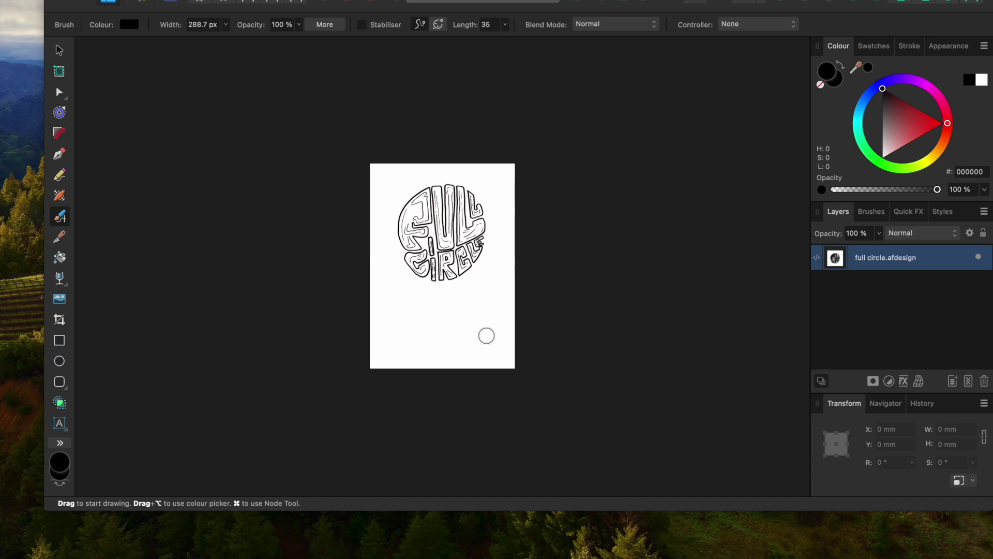
- Draw a straight diagonal line below the lettering and move its lower end node to about X 180.6 mm, Y 237.3 mm
{"action": "key", "text": "p"}
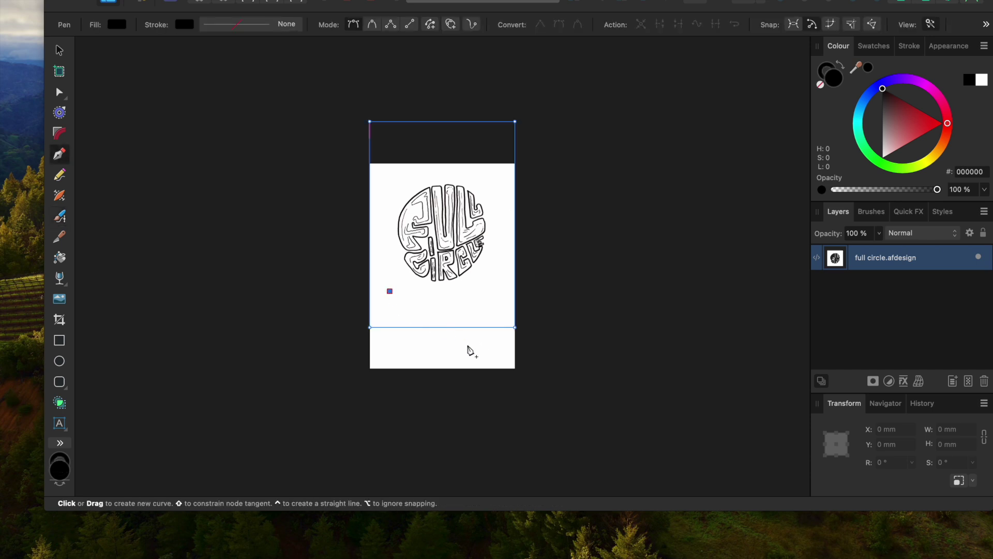
{"action": "left_click", "coordinate": [481, 350]}
{"action": "key", "text": "a"}
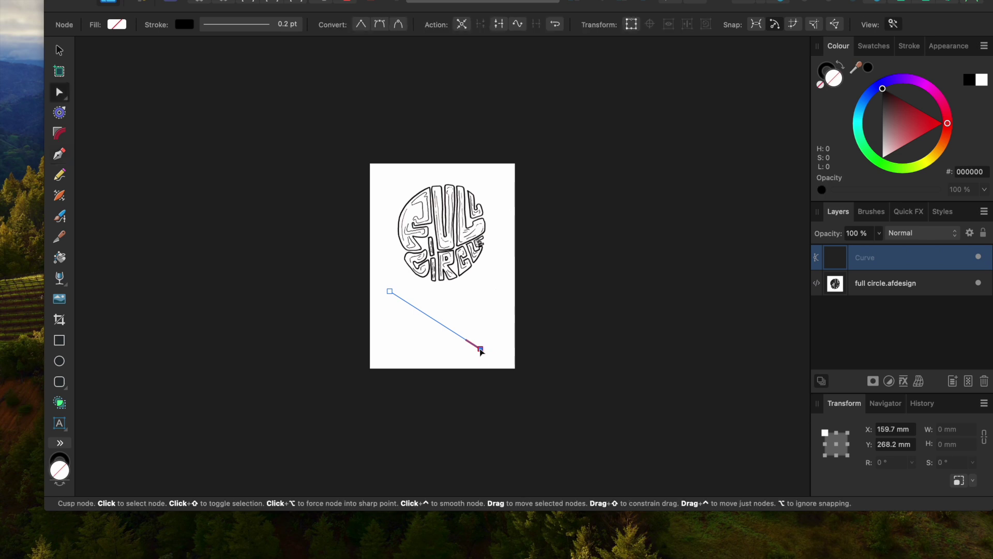
{"action": "left_click_drag", "start_coordinate": [481, 351], "coordinate": [495, 330]}
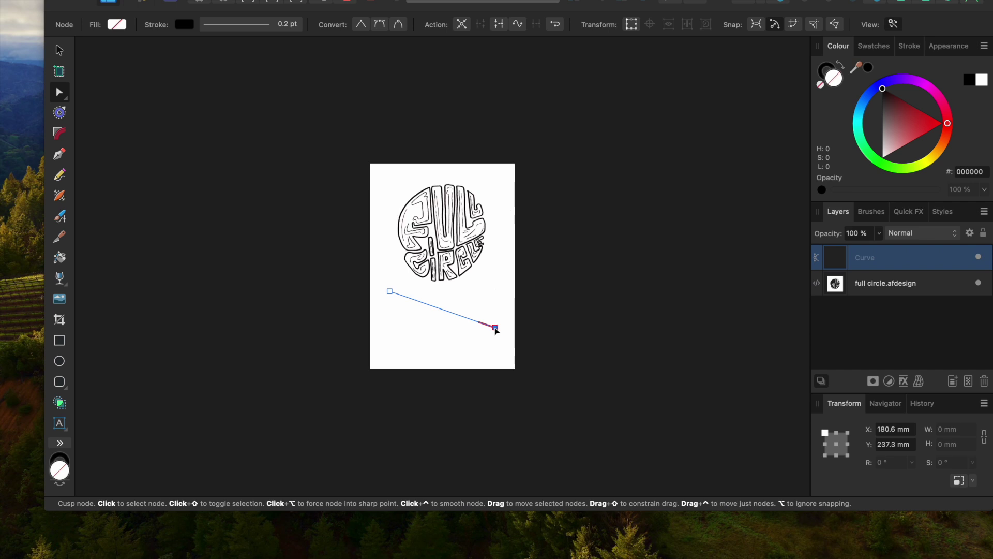
- Try the Shape Builder below the line, and draw a black rounded rectangle about 80.6 × 53.6 mm near the page's lower-left corner
{"action": "key", "text": "x"}
{"action": "mouse_move", "coordinate": [394, 310]}
{"action": "left_mouse_down"}
{"action": "mouse_move", "coordinate": [411, 345]}
{"action": "mouse_move", "coordinate": [457, 364]}
{"action": "left_mouse_up"}
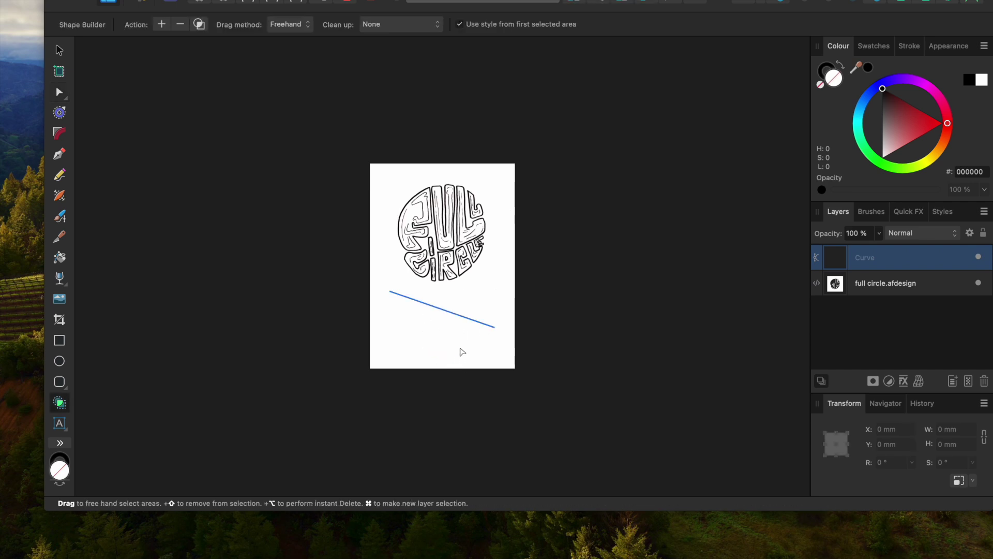
{"action": "left_click", "coordinate": [66, 383]}
{"action": "left_click_drag", "start_coordinate": [379, 310], "coordinate": [435, 348]}
- Draw a black tear shape about 46.5 × 52.7 mm overlapping the rounded rectangle's upper-right corner
{"action": "left_click", "coordinate": [68, 388]}
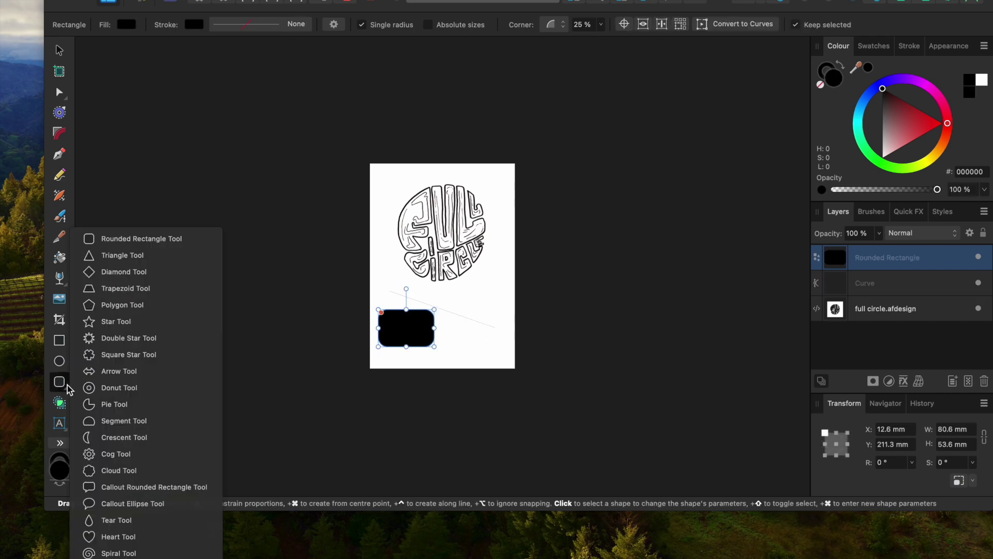
{"action": "left_click", "coordinate": [128, 257]}
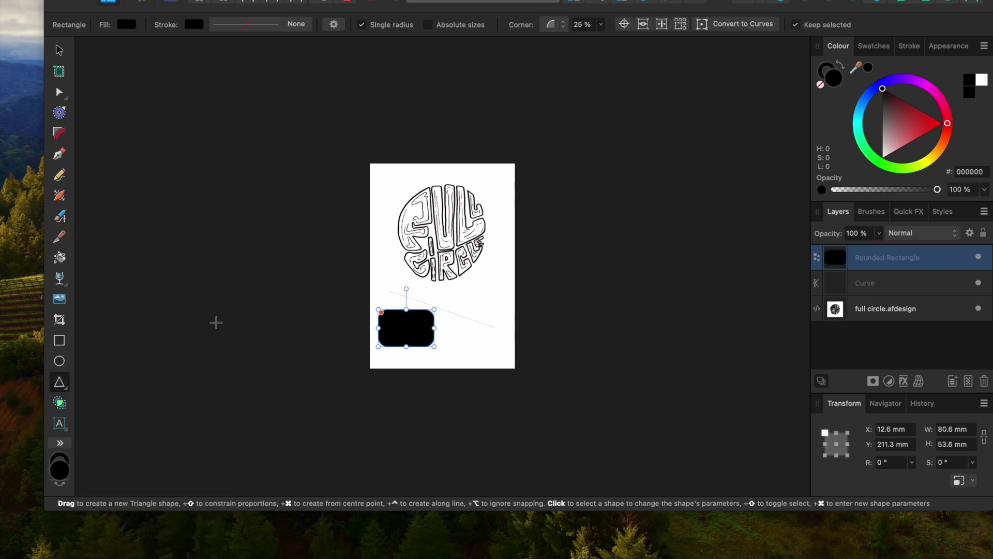
{"action": "left_click", "coordinate": [66, 387]}
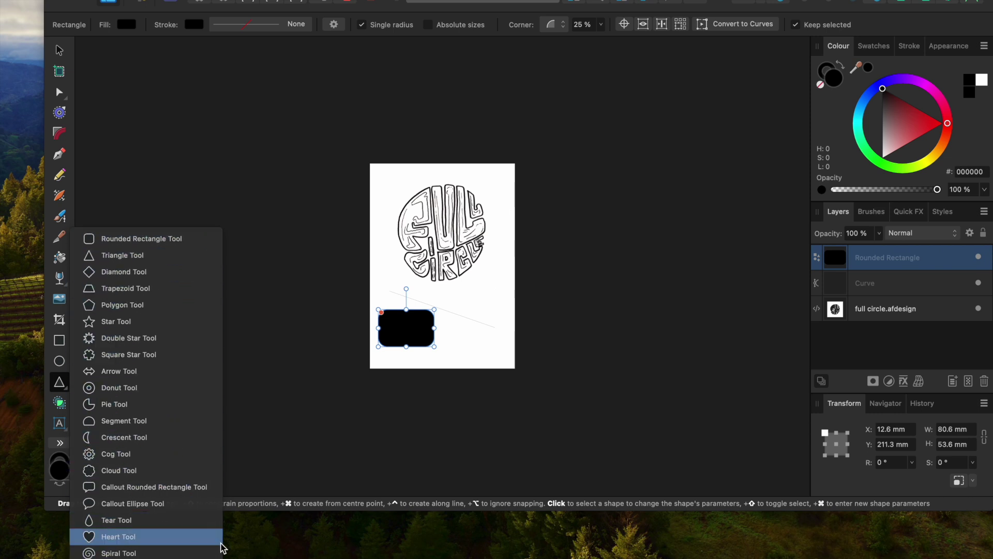
{"action": "left_click", "coordinate": [189, 522]}
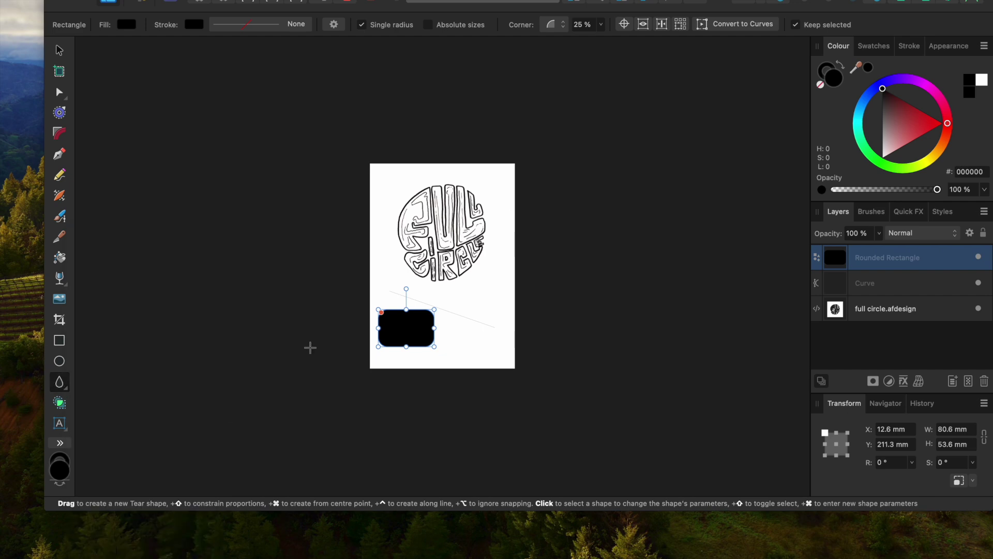
{"action": "left_click_drag", "start_coordinate": [421, 295], "coordinate": [454, 331]}
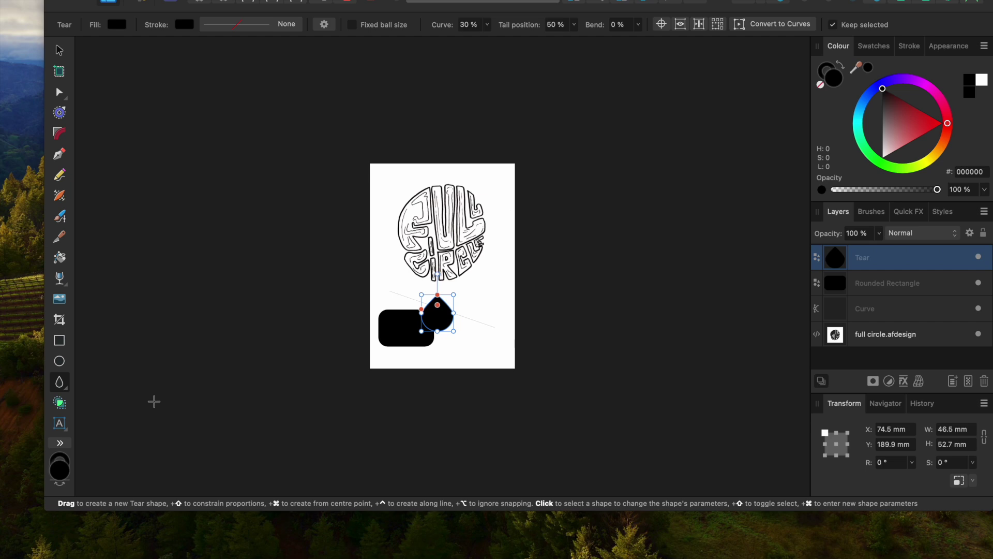
- Try selecting the tear with the Shape Builder, and move it further over the rectangle to about X 53.1 mm, Y 217.7 mm
{"action": "key", "text": "x"}
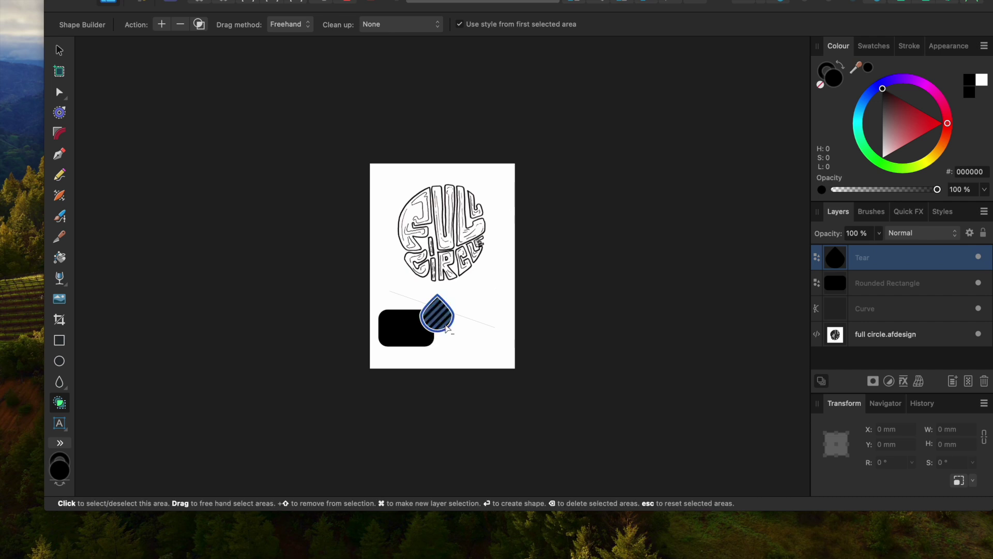
{"action": "left_click", "coordinate": [441, 325]}
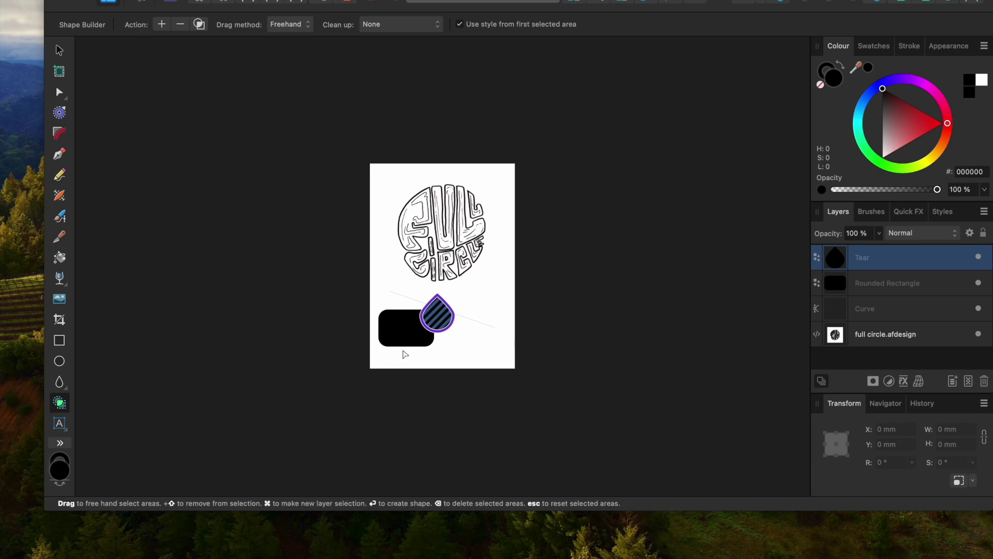
{"action": "key", "text": "v"}
{"action": "left_click_drag", "start_coordinate": [439, 319], "coordinate": [430, 338]}
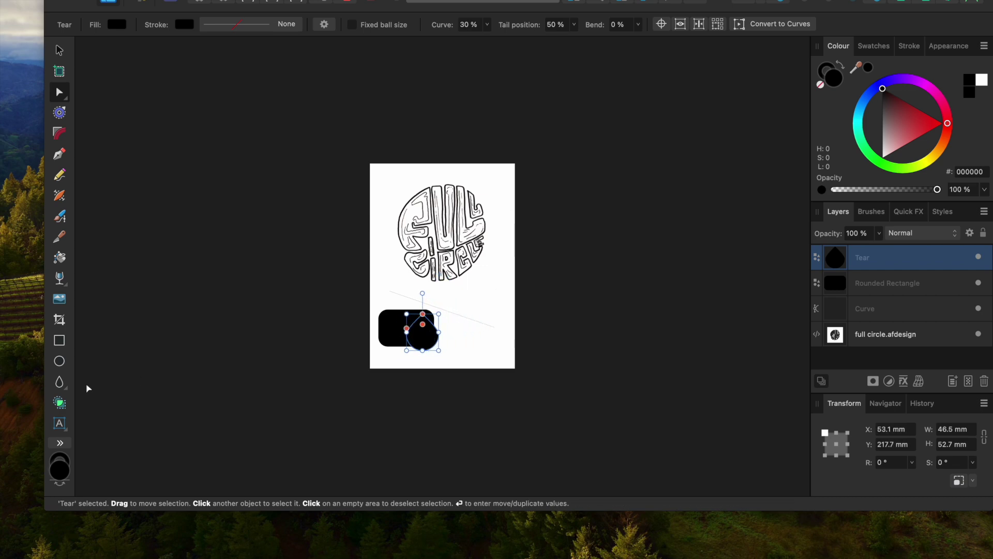
- Try a Shape Builder selection near the shapes, undo the shapes, the line and the black colour pick, and clear the selection
{"action": "left_click", "coordinate": [60, 403]}
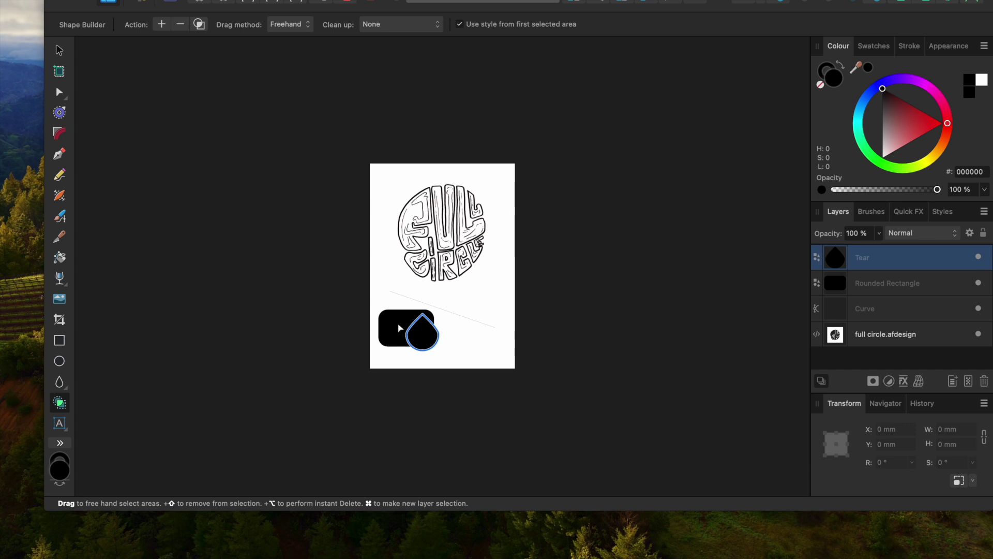
{"action": "mouse_move", "coordinate": [444, 301]}
{"action": "left_mouse_down"}
{"action": "mouse_move", "coordinate": [381, 359]}
{"action": "mouse_move", "coordinate": [374, 306]}
{"action": "mouse_move", "coordinate": [455, 296]}
{"action": "left_mouse_up"}
{"action": "key", "text": "super+z"}
{"action": "key", "text": "super+z"}
{"action": "key", "text": "super+z"}
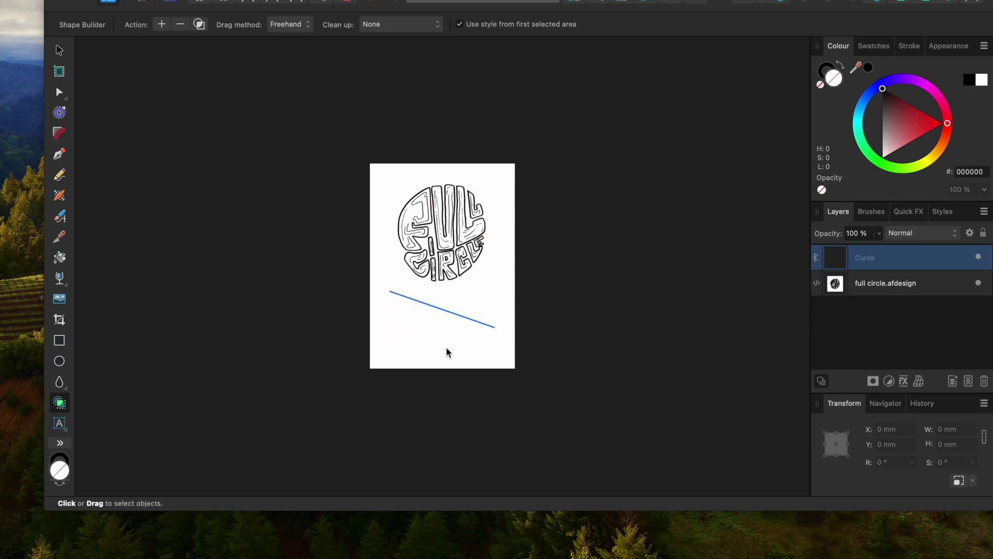
{"action": "key", "text": "super+z"}
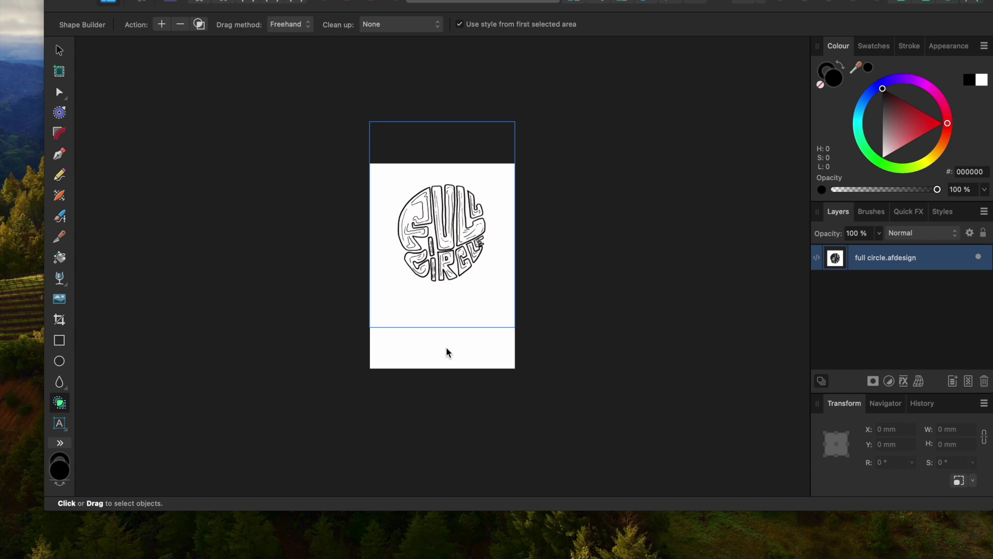
{"action": "key", "text": "super+z"}
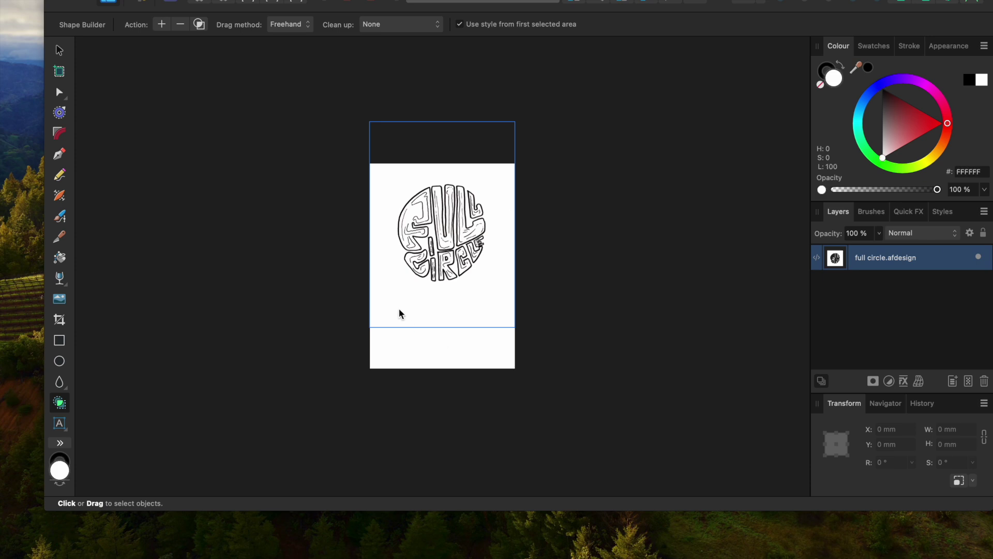
{"action": "left_click", "coordinate": [494, 354]}
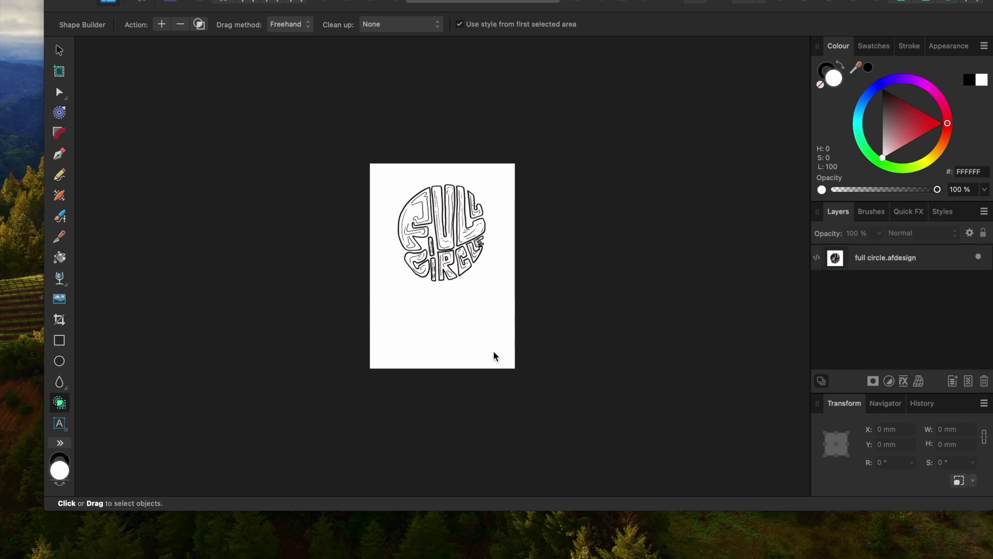
- Draw a nearly horizontal straight line below the lettering with the Pen tool, ending at about X 151.7 mm, Y 221.6 mm
{"action": "key", "text": "f"}
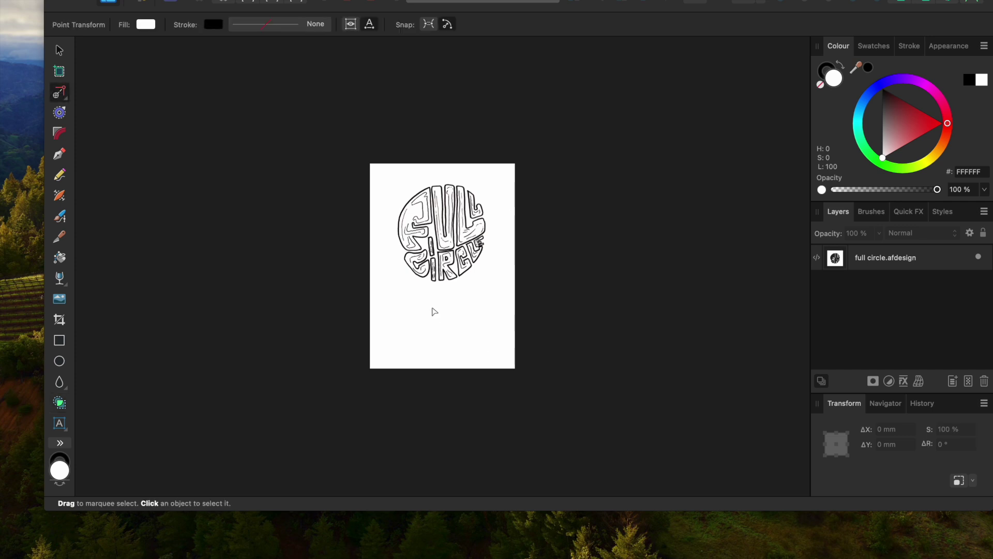
{"action": "key", "text": "p"}
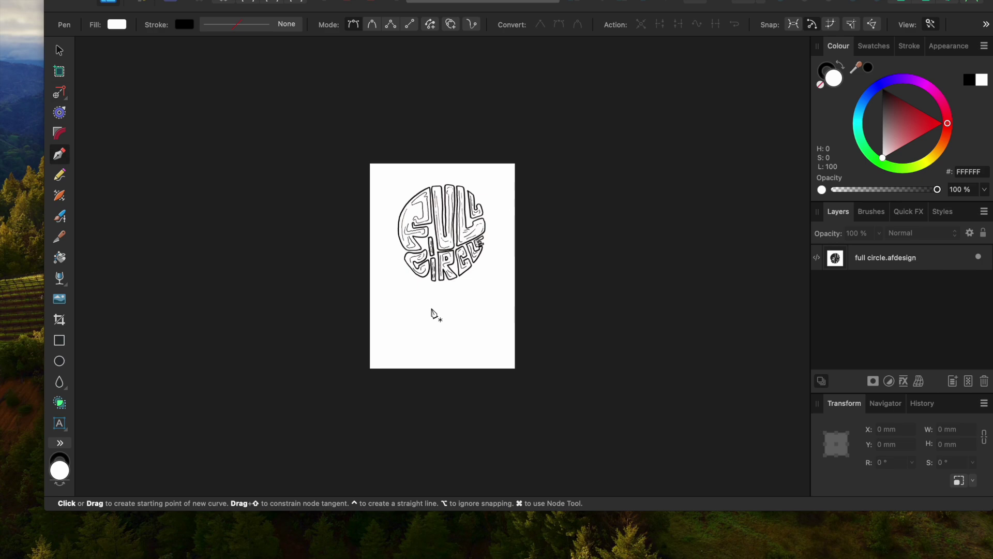
{"action": "left_click", "coordinate": [380, 309]}
{"action": "left_click", "coordinate": [475, 317]}
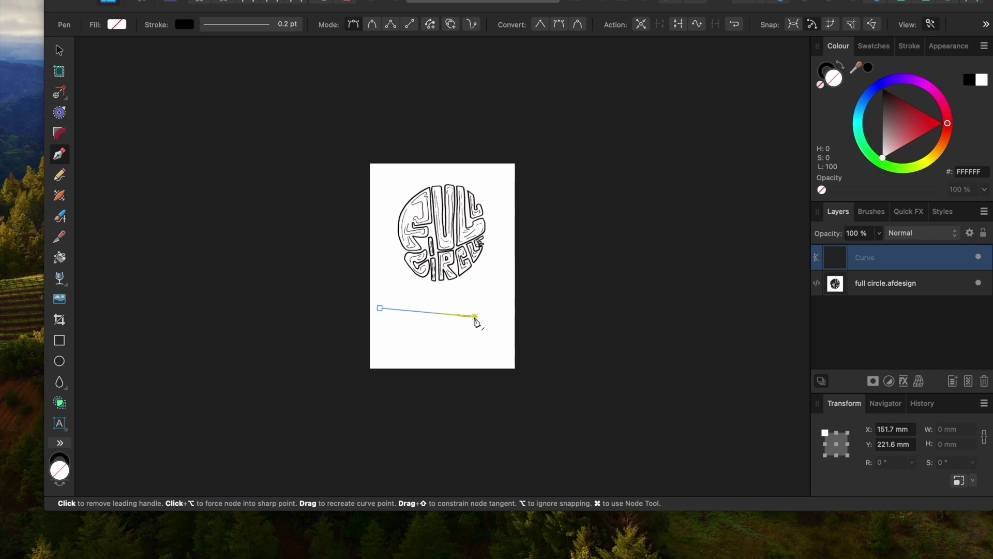
- Try moving the line's endpoint with the Point Transform tool, and place the transform origin below the middle of the line
{"action": "key", "text": "f"}
{"action": "left_click_drag", "start_coordinate": [476, 317], "coordinate": [489, 286]}
{"action": "left_click", "coordinate": [476, 317]}
{"action": "left_click", "coordinate": [424, 311]}
{"action": "left_click_drag", "start_coordinate": [427, 314], "coordinate": [428, 341]}
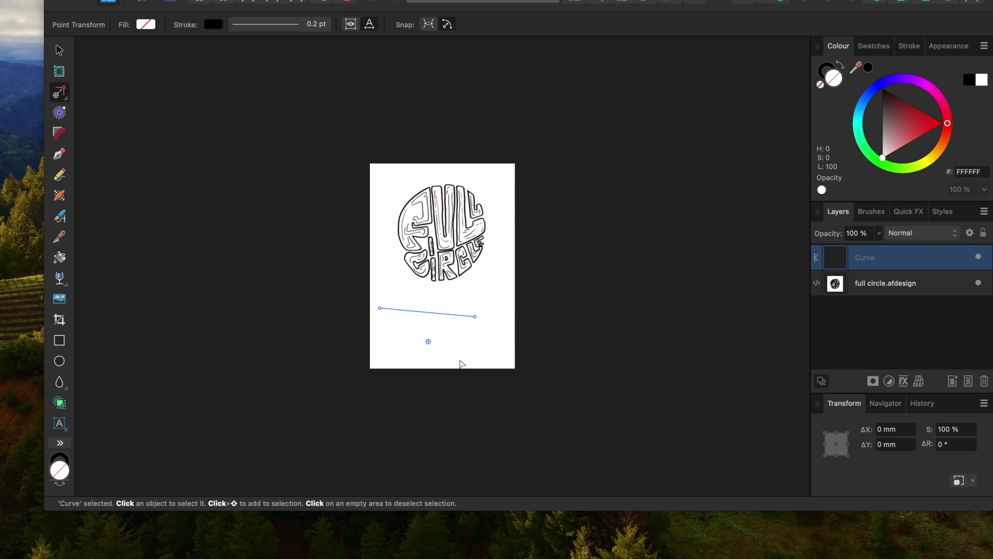
- Try a linear gradient fill on the line, running diagonally down across the lettering, and undo it
{"action": "key", "text": "g"}
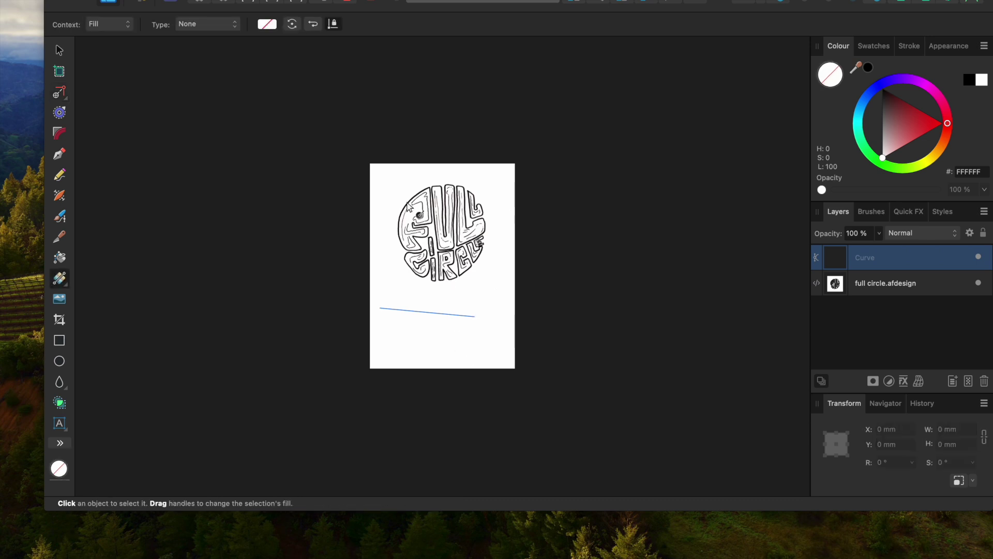
{"action": "left_click_drag", "start_coordinate": [402, 187], "coordinate": [487, 288]}
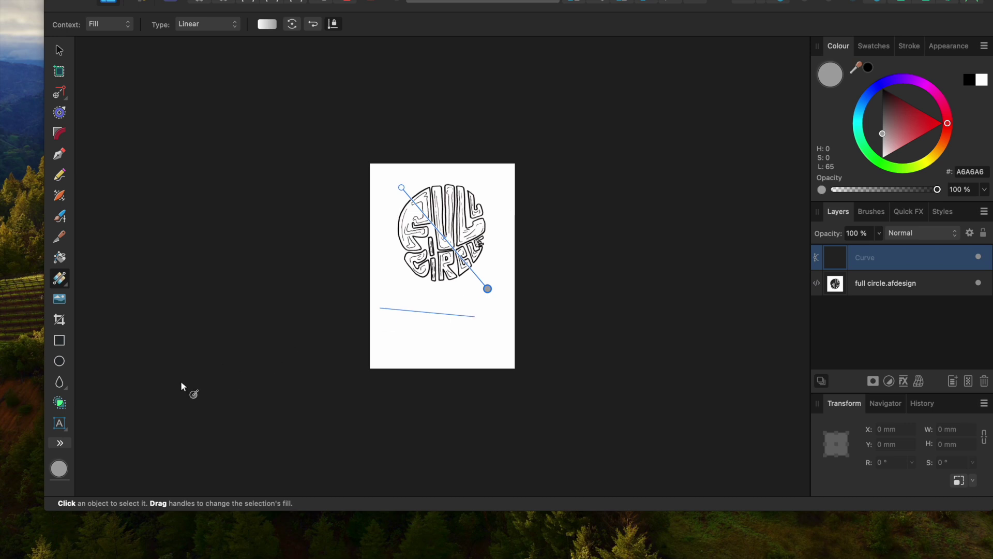
{"action": "key", "text": "super+z"}
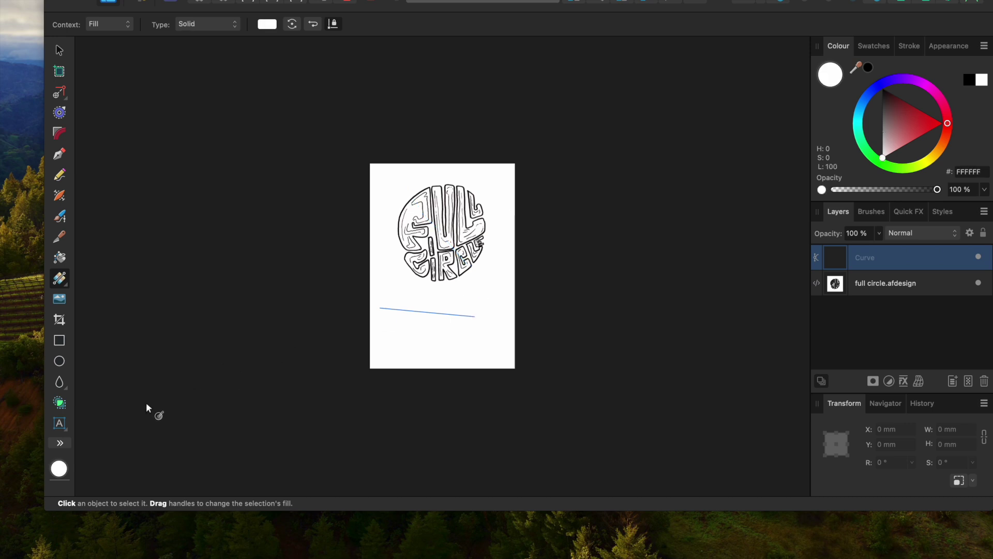
- Give the line a linear gradient fill running across the lettering, with its starting stop set to dark red 981C1C, and reselect the line
{"action": "key", "text": "z"}
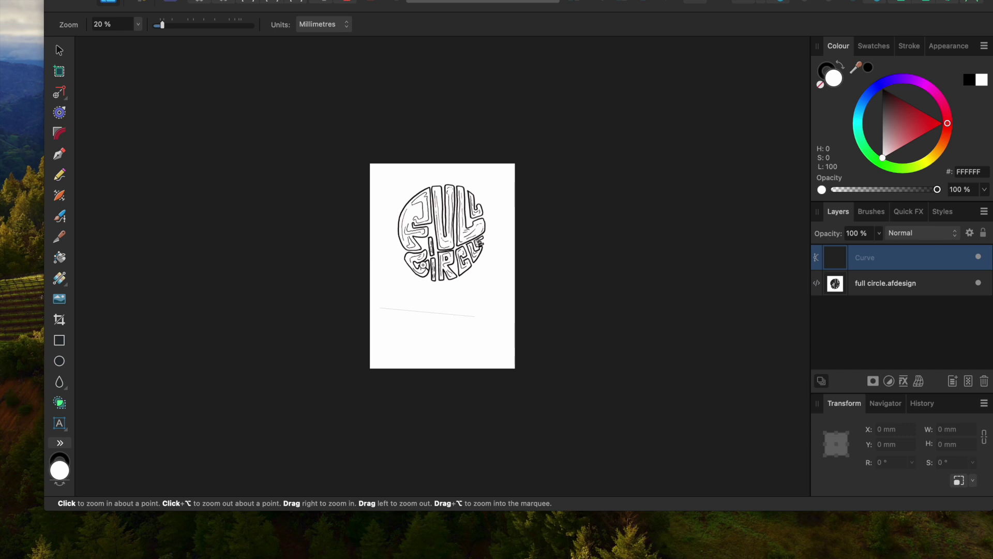
{"action": "key", "text": "g"}
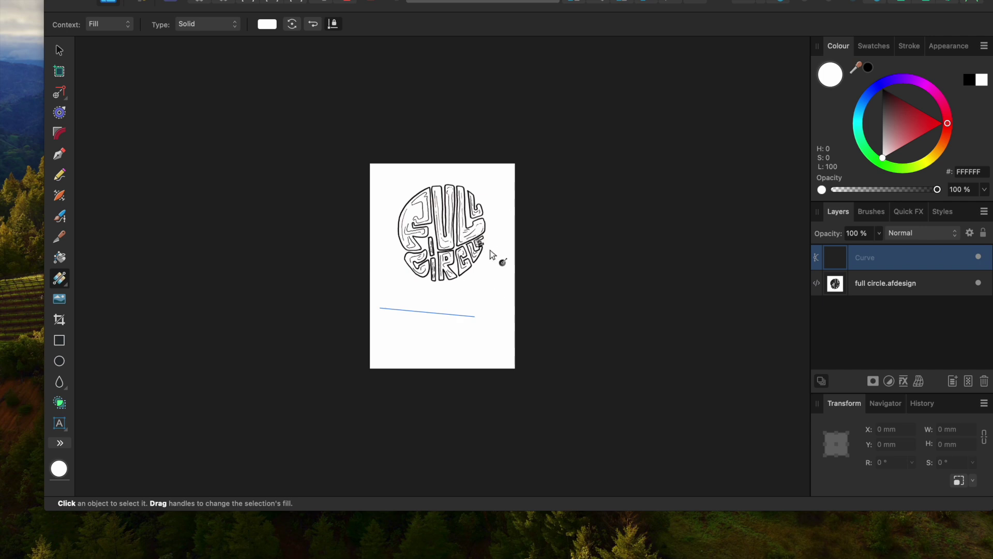
{"action": "left_click_drag", "start_coordinate": [489, 250], "coordinate": [385, 217]}
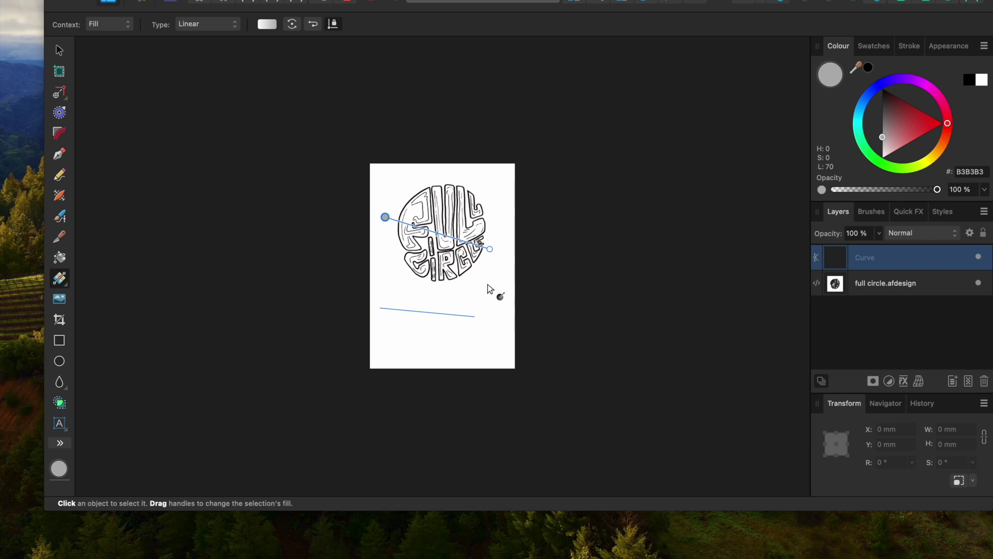
{"action": "left_click", "coordinate": [490, 249]}
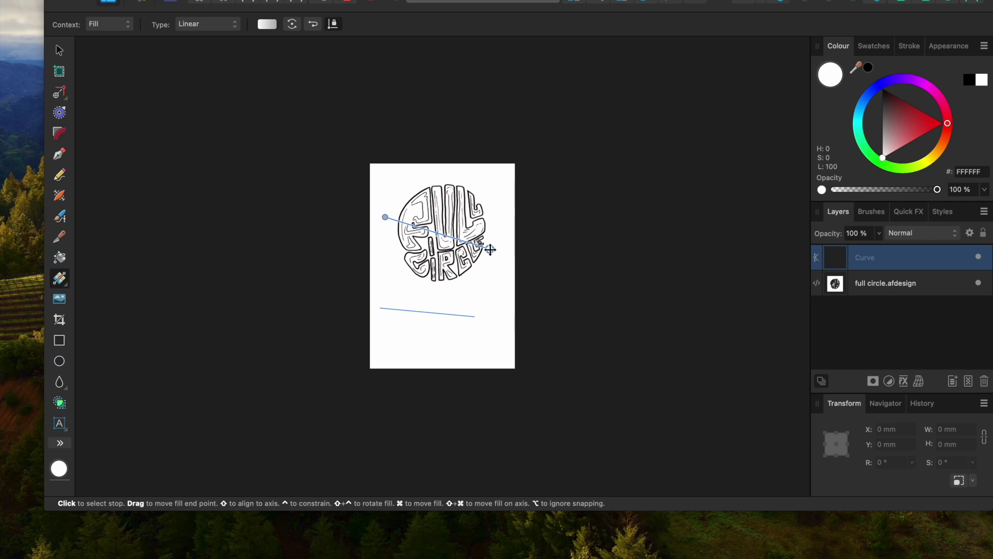
{"action": "left_click", "coordinate": [912, 115]}
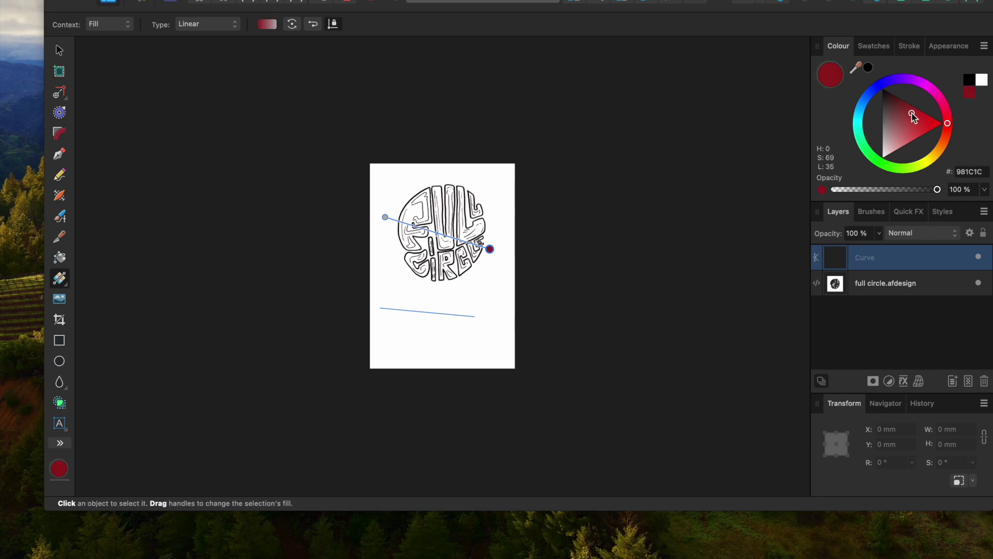
{"action": "left_click", "coordinate": [480, 269]}
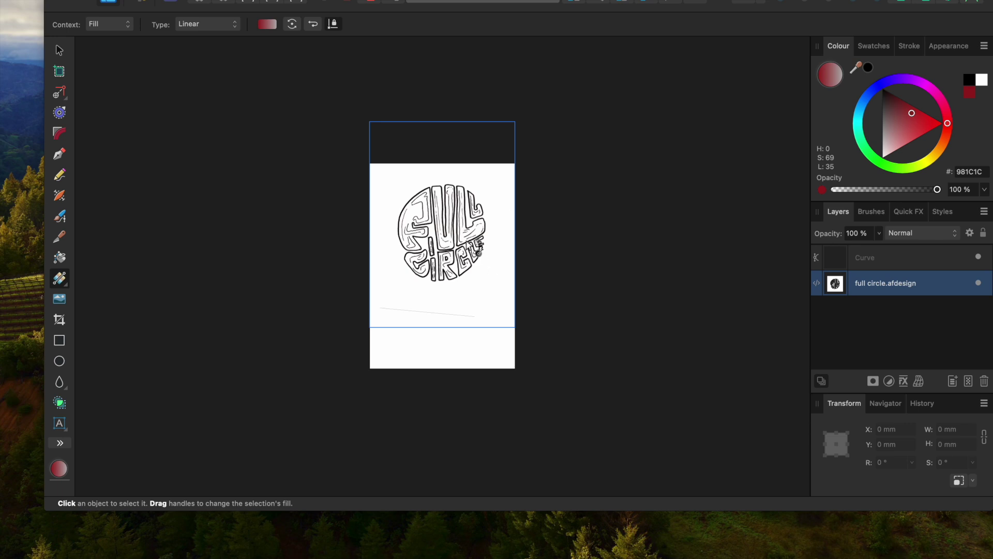
{"action": "left_click", "coordinate": [400, 321]}
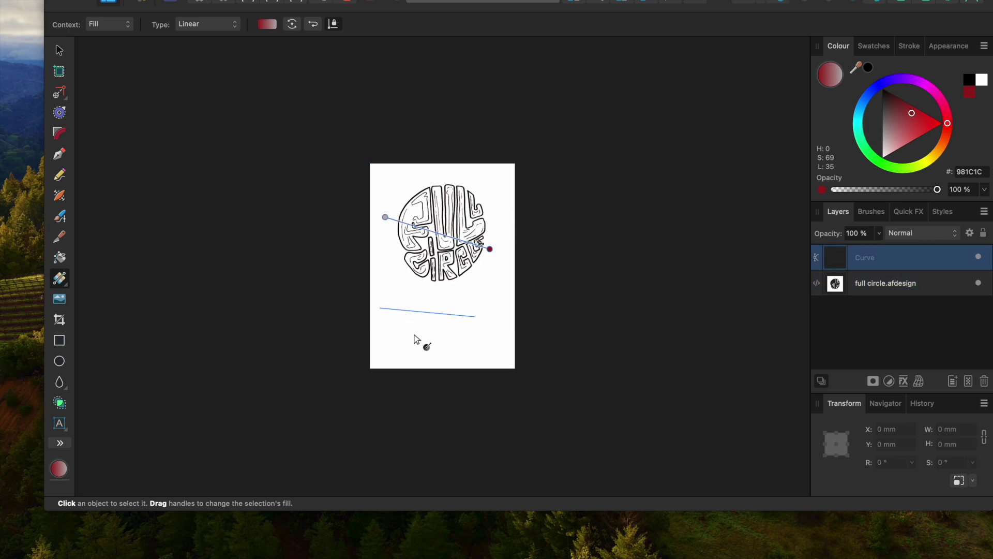
{"action": "key", "text": "v"}
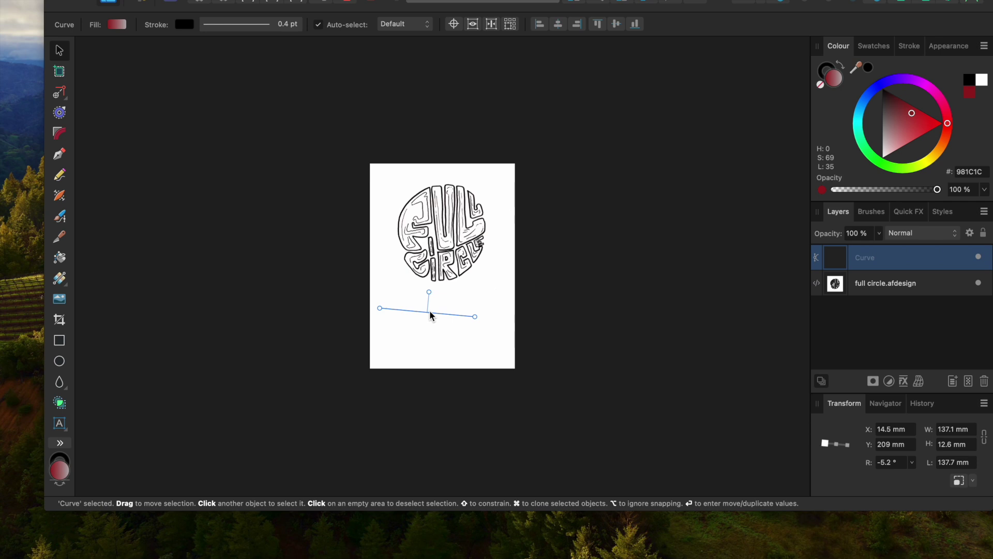
- Paint a thick black brush stroke rising rightward below the lettering, and add a linear gradient fill along its length
{"action": "key", "text": "b"}
{"action": "left_click_drag", "start_coordinate": [389, 325], "coordinate": [470, 305]}
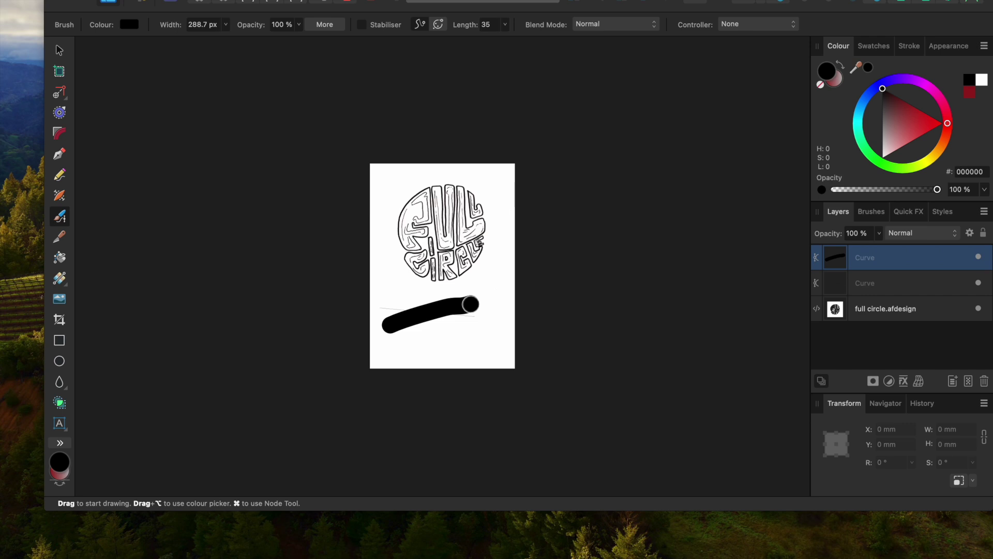
{"action": "key", "text": "g"}
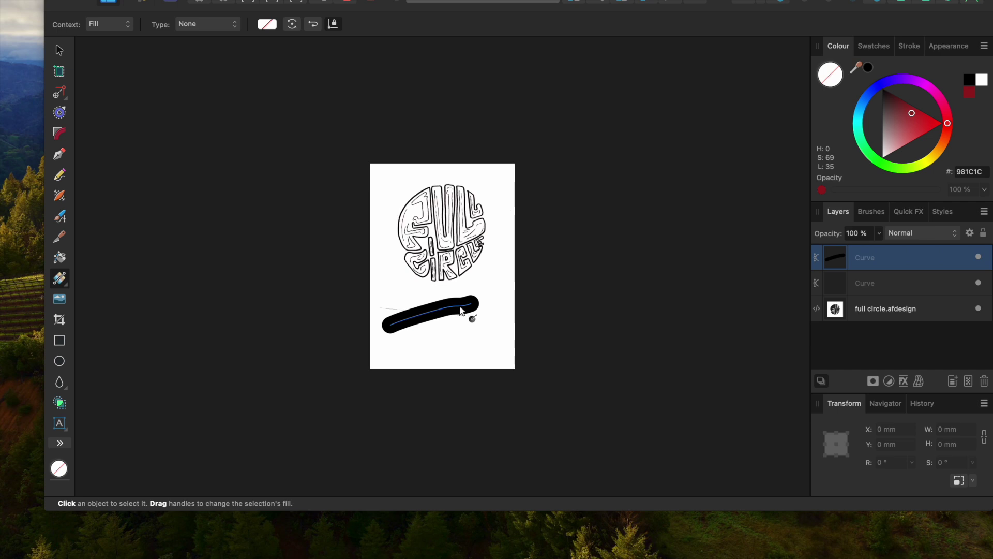
{"action": "mouse_move", "coordinate": [473, 301]}
{"action": "left_mouse_down"}
{"action": "mouse_move", "coordinate": [401, 334]}
{"action": "mouse_move", "coordinate": [386, 325]}
{"action": "left_mouse_up"}
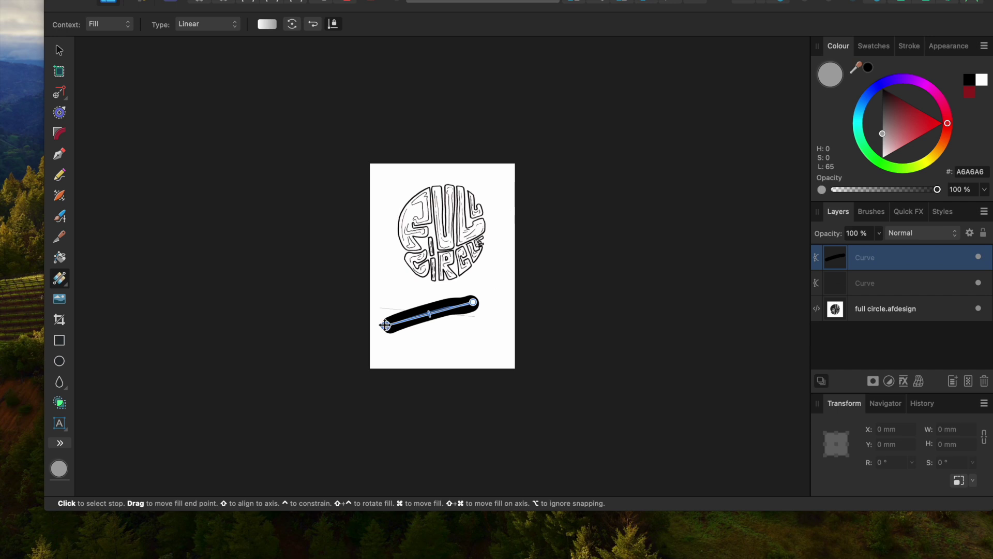
- Set the gradient stop at the brush stroke's upper end to blue 002DFF, shift the gradient midpoint toward the other end, and deselect
{"action": "left_click", "coordinate": [473, 301]}
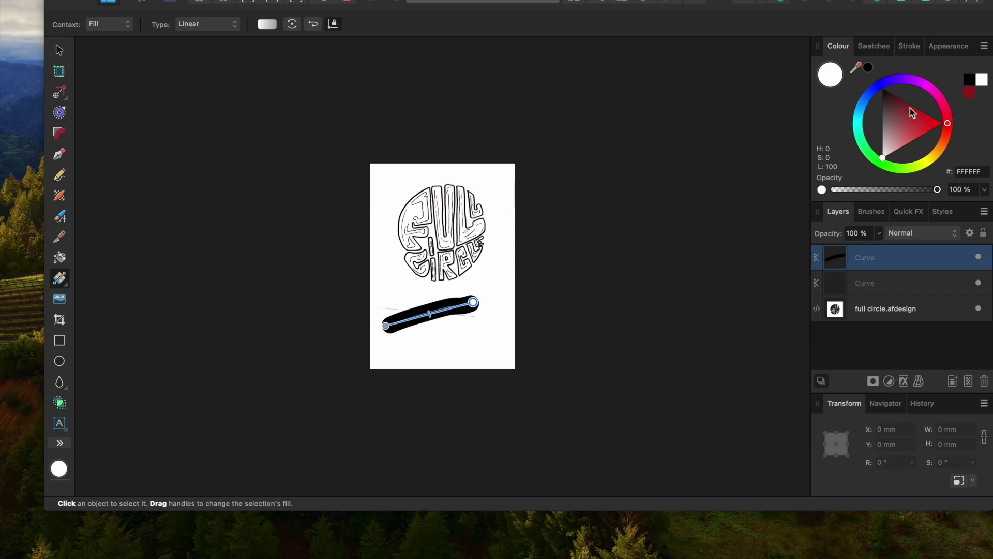
{"action": "left_click", "coordinate": [875, 93]}
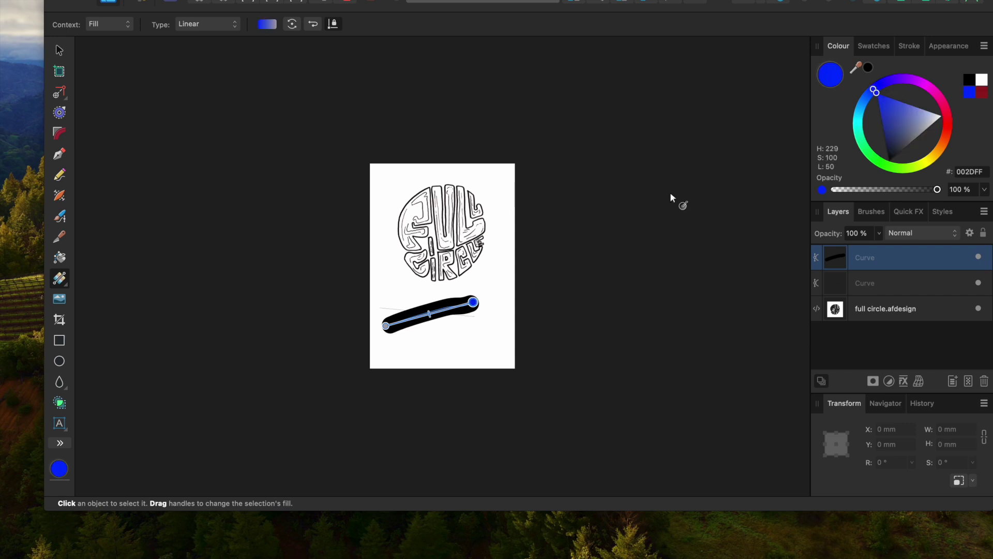
{"action": "left_click", "coordinate": [551, 256]}
{"action": "left_click", "coordinate": [458, 314]}
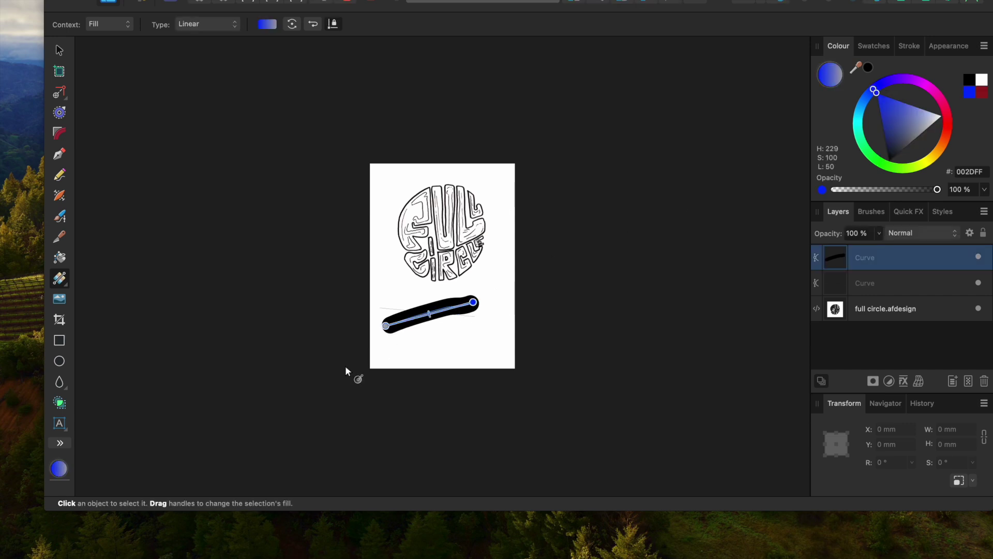
{"action": "left_click", "coordinate": [429, 313]}
{"action": "left_click_drag", "start_coordinate": [429, 312], "coordinate": [357, 207]}
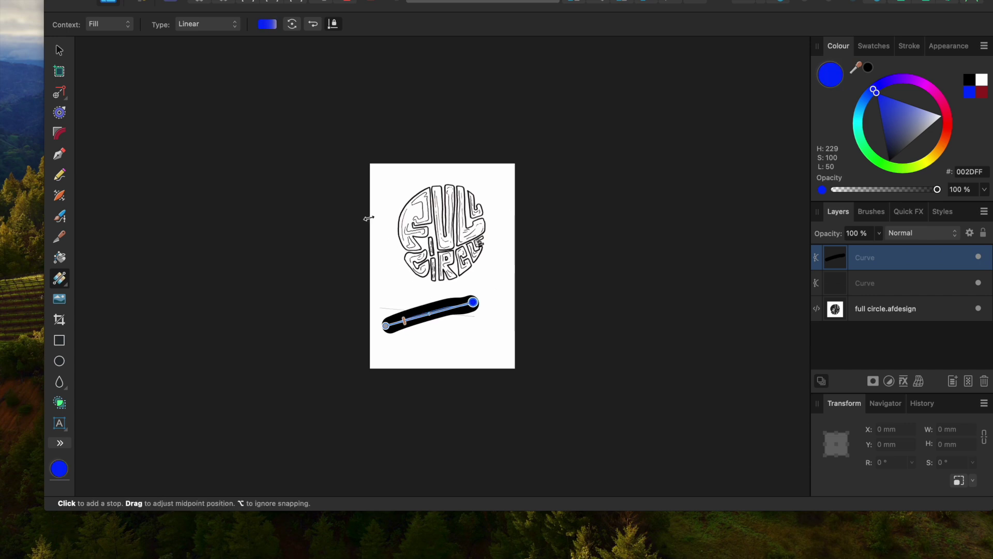
{"action": "left_click", "coordinate": [447, 335]}
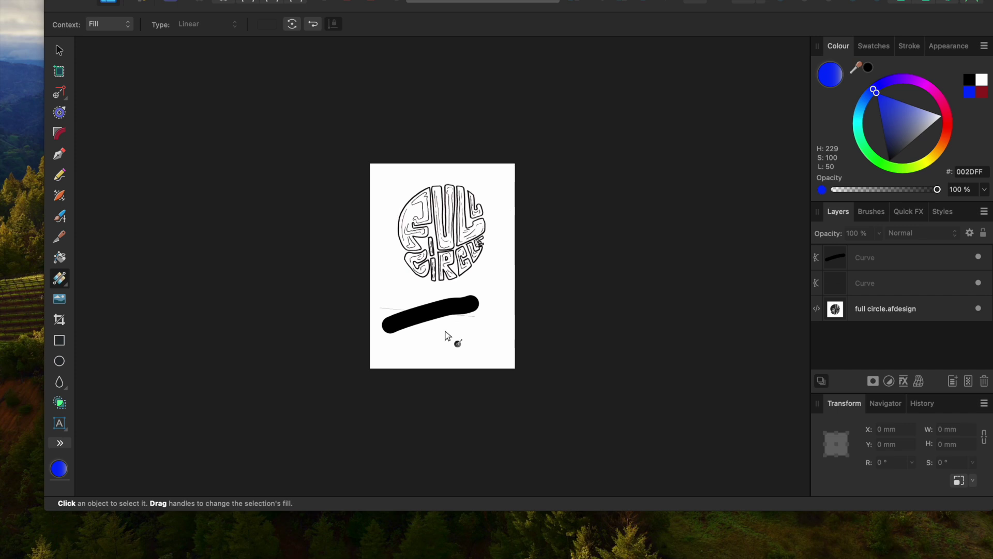
- Undo the gradient edits and the brush stroke below the lettering
{"action": "key", "text": "super+z"}
{"action": "key", "text": "super+z"}
{"action": "key", "text": "super+z"}
{"action": "key", "text": "super+z"}
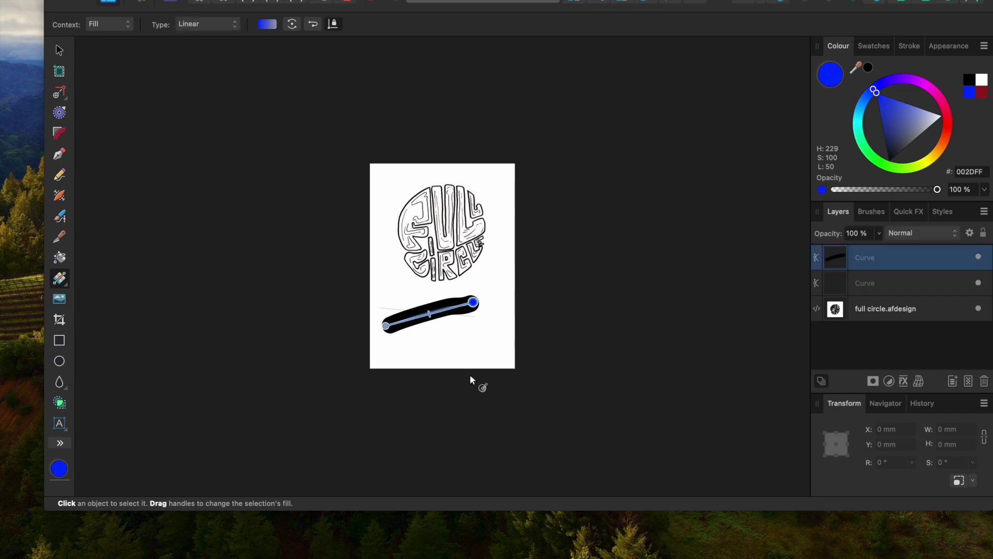
{"action": "key", "text": "super+z"}
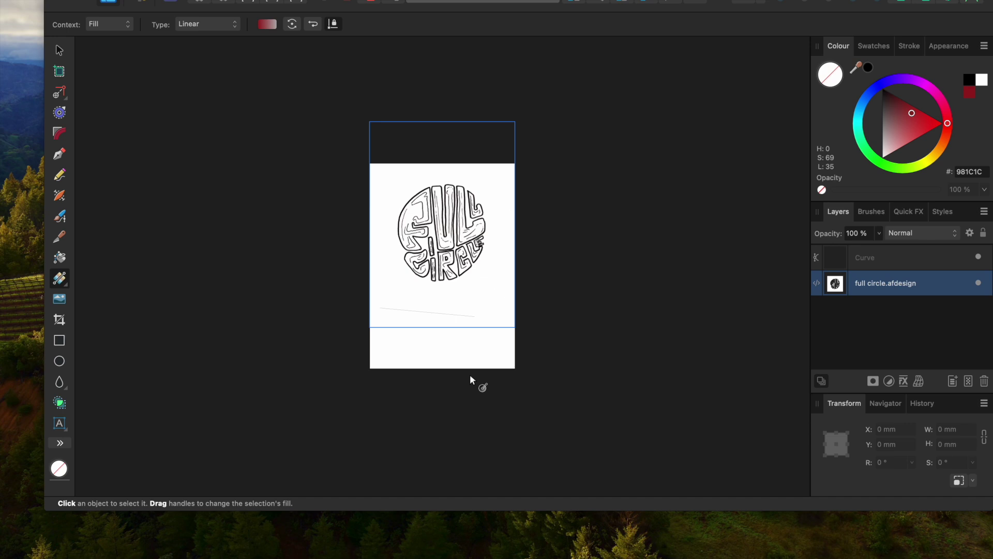
- Try a diagonal Knife cut across the lettering, and select the lettering again
{"action": "key", "text": "h"}
{"action": "mouse_move", "coordinate": [434, 261]}
{"action": "left_mouse_down"}
{"action": "mouse_move", "coordinate": [453, 339]}
{"action": "mouse_move", "coordinate": [401, 229]}
{"action": "mouse_move", "coordinate": [421, 262]}
{"action": "left_mouse_up"}
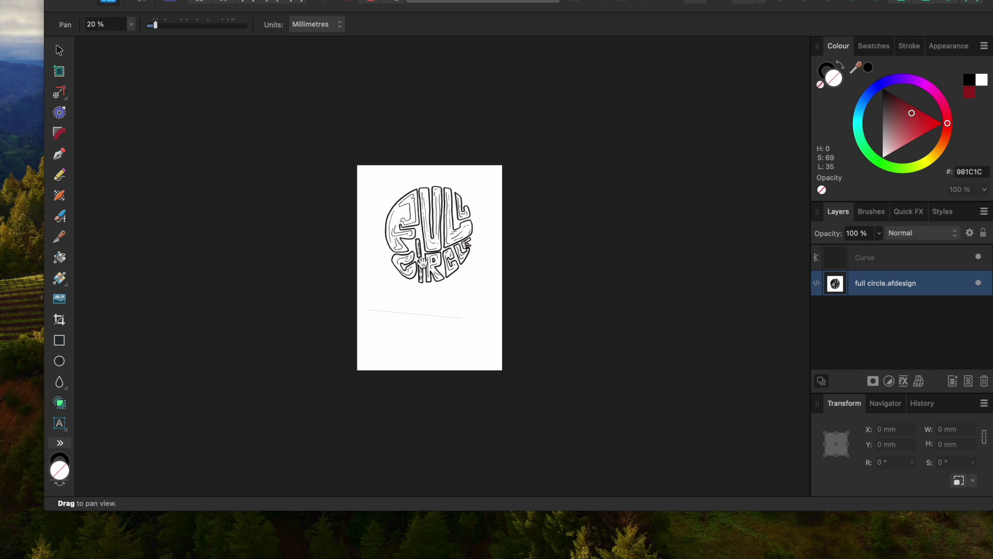
{"action": "key", "text": "k"}
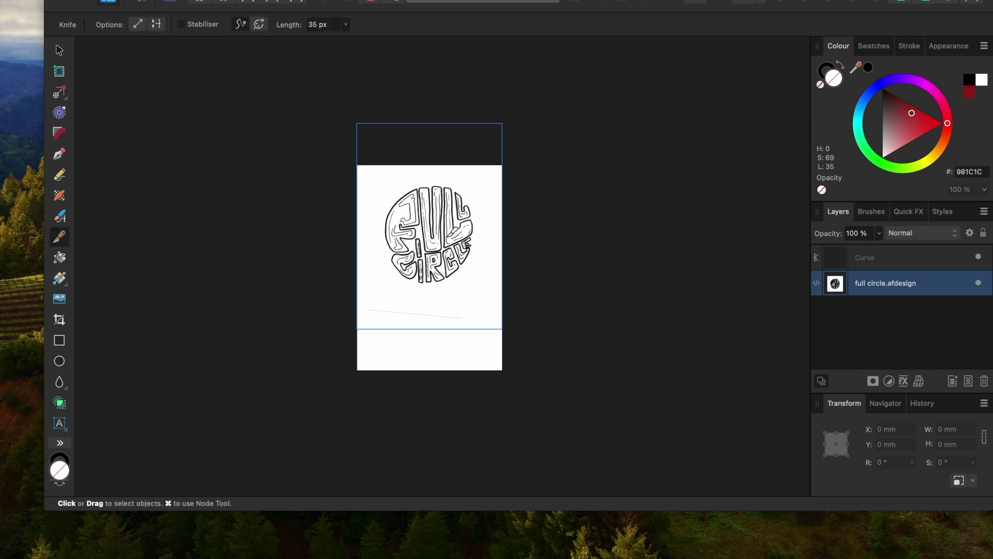
{"action": "left_click_drag", "start_coordinate": [473, 180], "coordinate": [397, 294]}
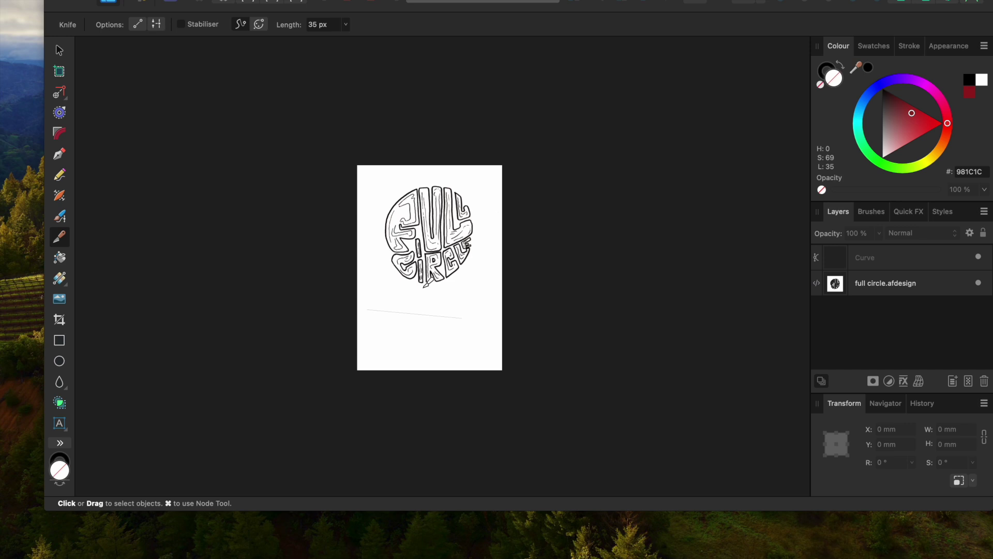
{"action": "left_click", "coordinate": [435, 241]}
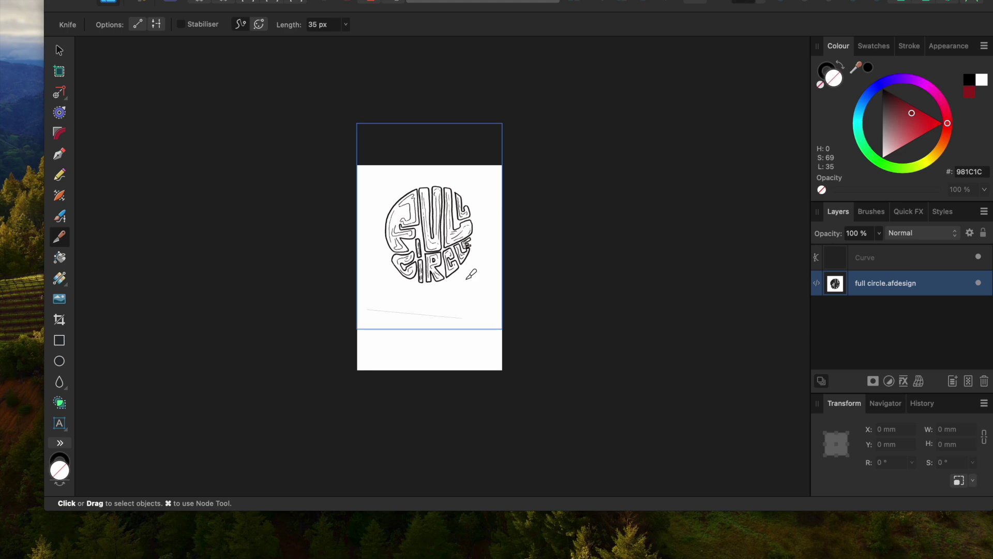
- Zoom in on the middle of the lettering to 150 %
{"action": "key", "text": "z"}
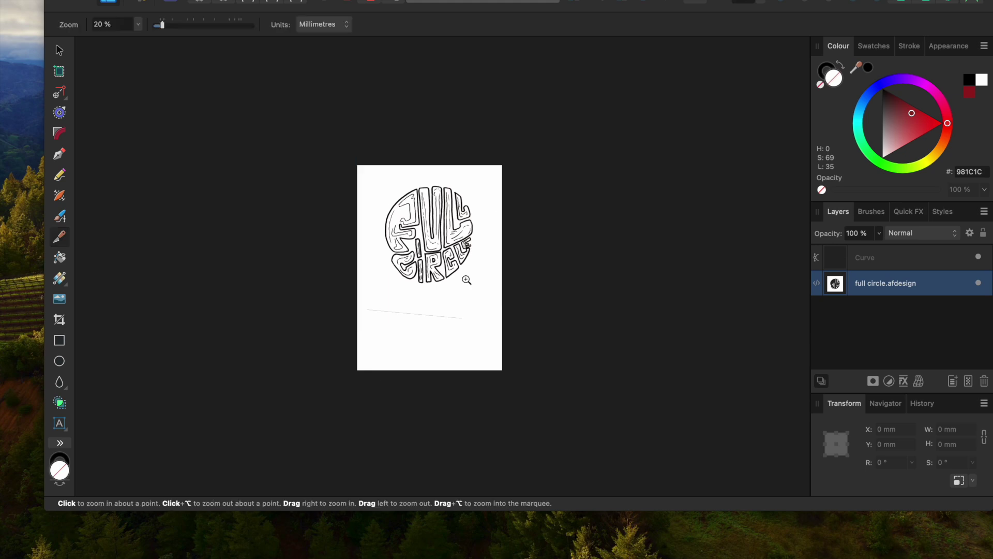
{"action": "left_click", "coordinate": [416, 232]}
{"action": "left_click", "coordinate": [416, 232]}
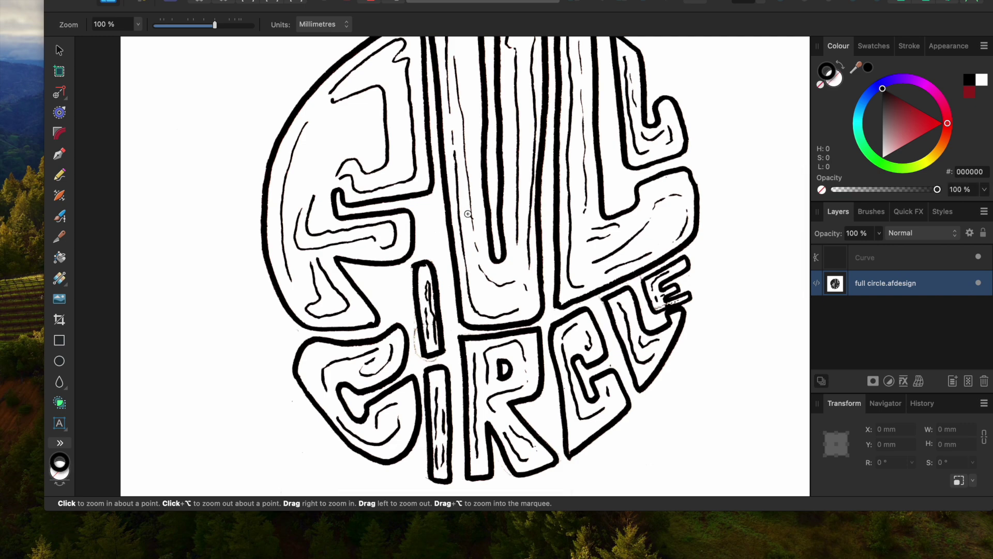
{"action": "left_click", "coordinate": [469, 217]}
{"action": "right_click", "coordinate": [469, 218]}
{"action": "key", "text": "Escape"}
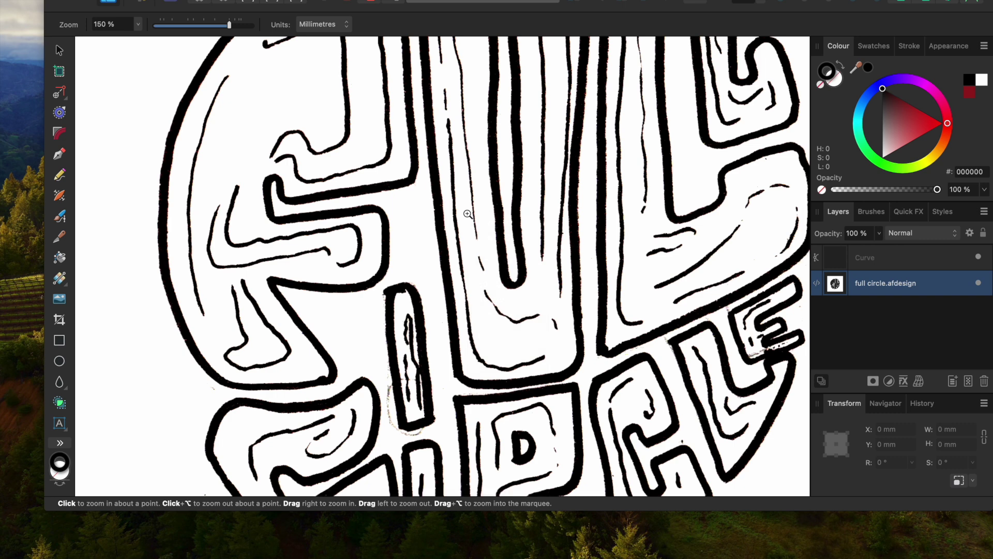
- Try the Corner tool, paint a thick black brush stroke over the lettering's U, and undo the stroke
{"action": "key", "text": "c"}
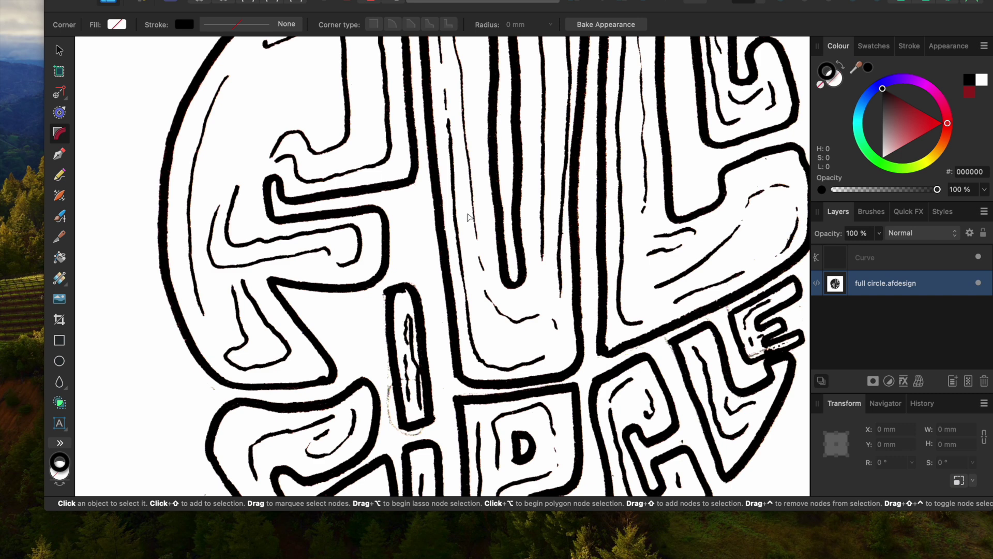
{"action": "key", "text": "b"}
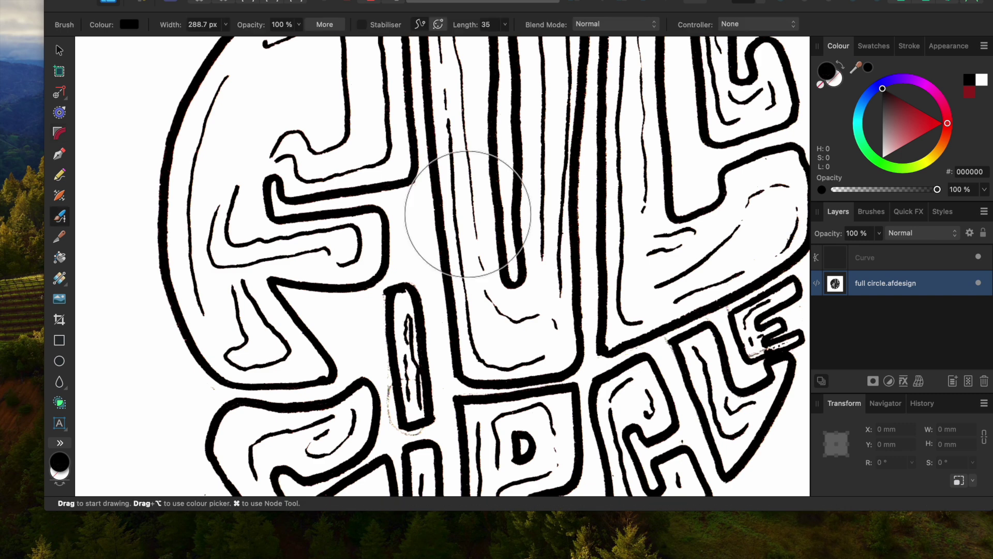
{"action": "mouse_move", "coordinate": [468, 213]}
{"action": "left_mouse_down"}
{"action": "mouse_move", "coordinate": [382, 270]}
{"action": "mouse_move", "coordinate": [464, 252]}
{"action": "left_mouse_up"}
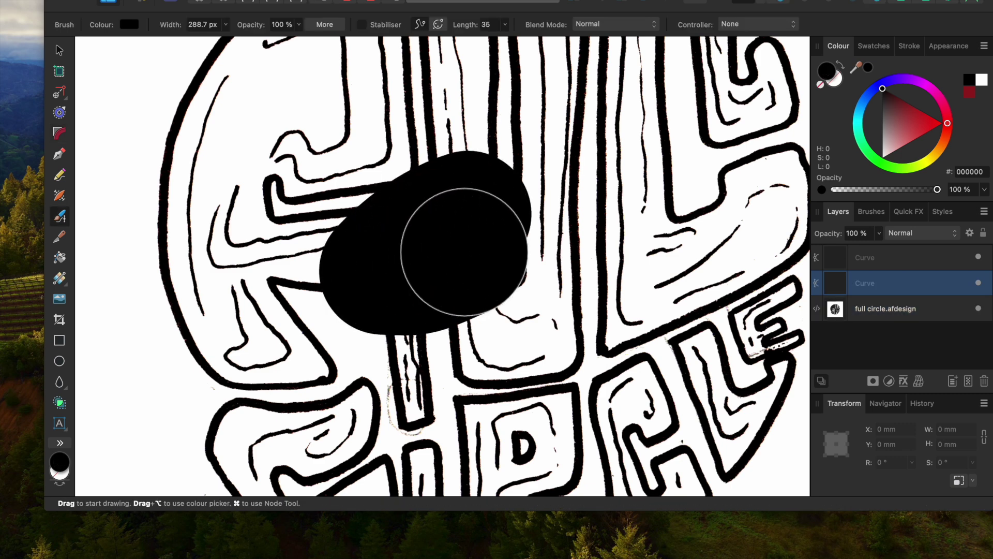
{"action": "key", "text": "super+z"}
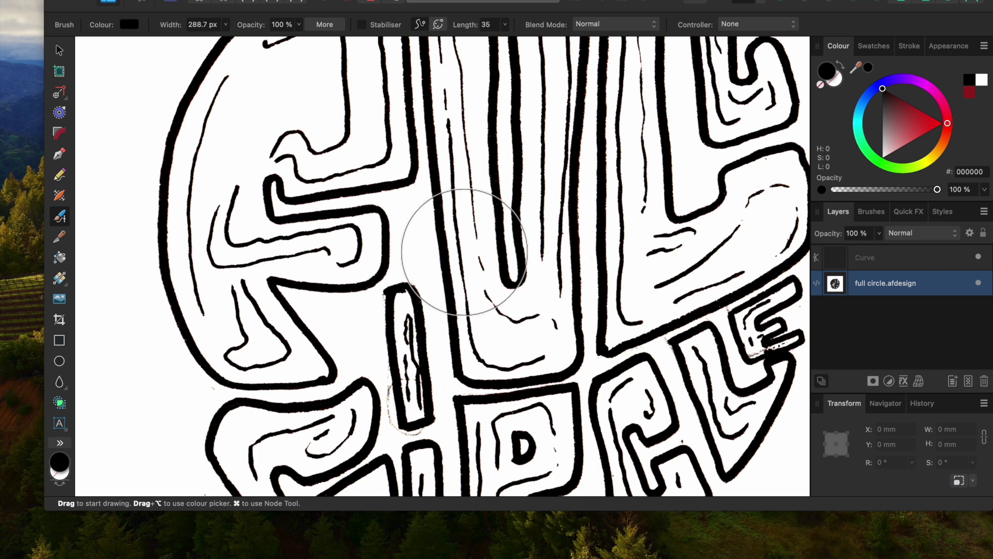
- Draw a freehand 0.37 pt black Pencil curve down the left side and along the bottom of the U
{"action": "key", "text": "n"}
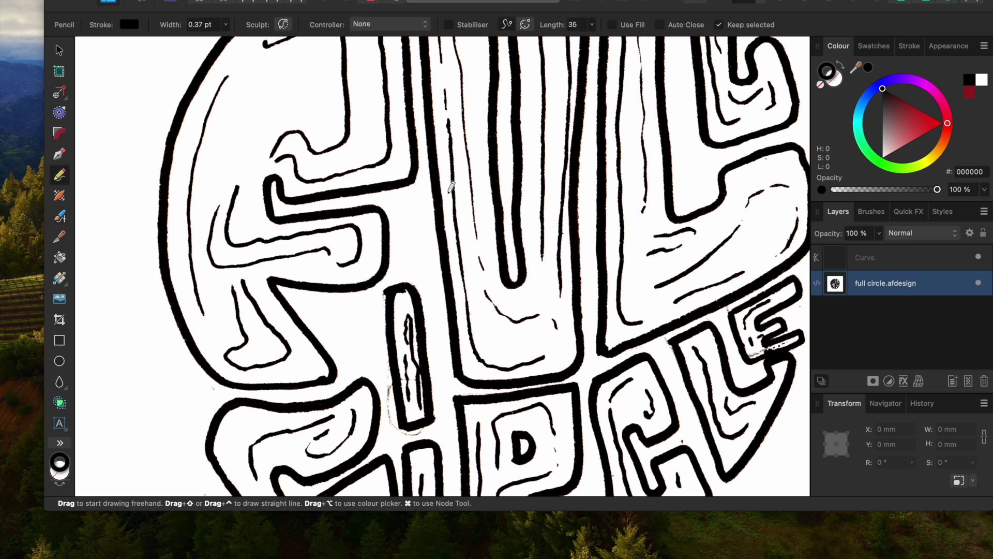
{"action": "mouse_move", "coordinate": [449, 194]}
{"action": "left_mouse_down"}
{"action": "mouse_move", "coordinate": [486, 350]}
{"action": "mouse_move", "coordinate": [530, 337]}
{"action": "left_mouse_up"}
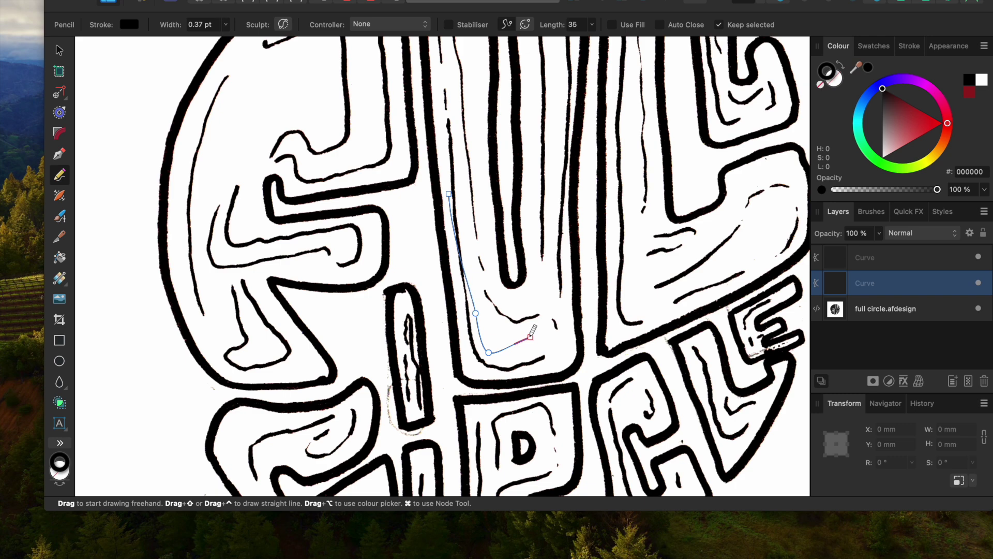
- Undo the freehand Pencil curve drawn along the inside of the U
{"action": "key", "text": "super+z"}
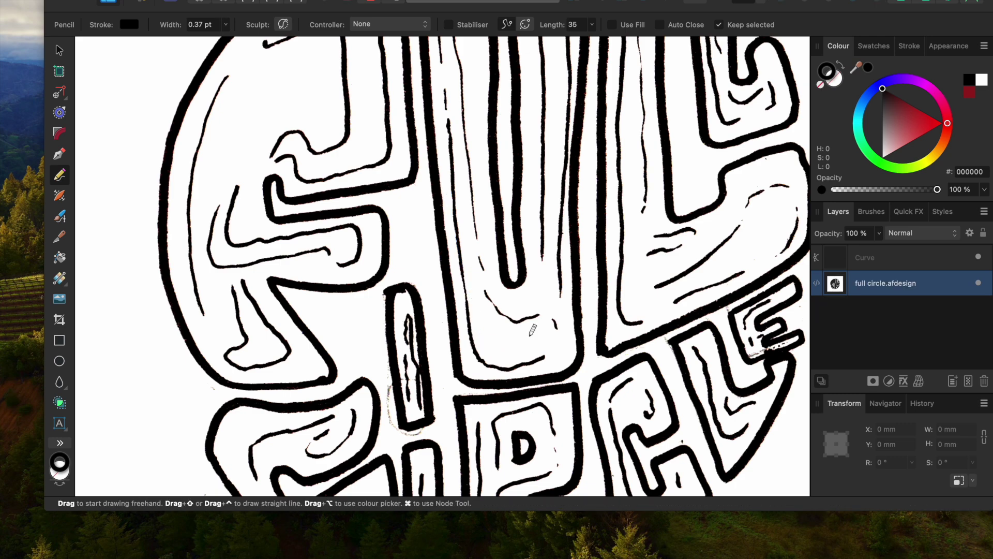
{"action": "key", "text": "ctrl+super+space"}
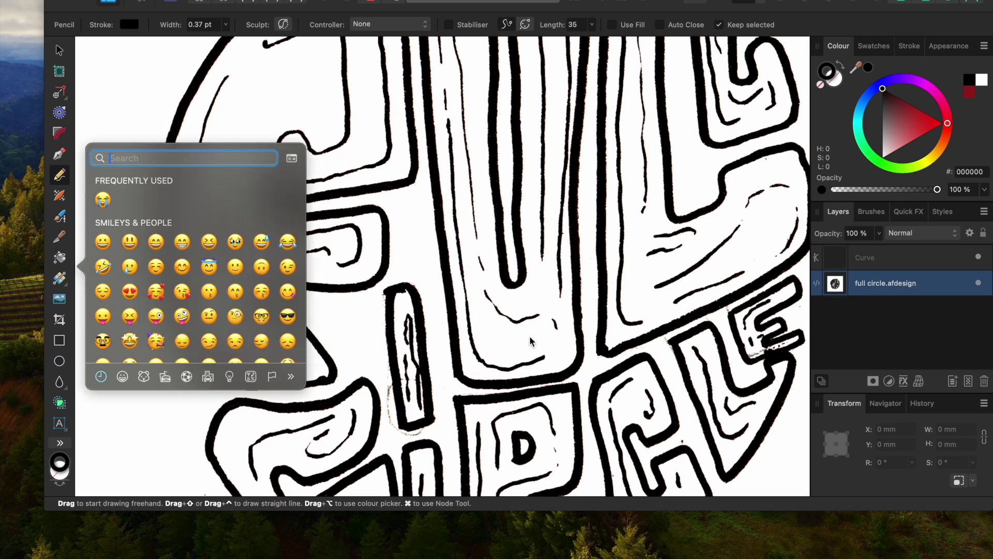
{"action": "key", "text": "Escape"}
- Cycle through the Rounded Rectangle and Rectangle shape tools, ending on the Ellipse tool
{"action": "key", "text": "m"}
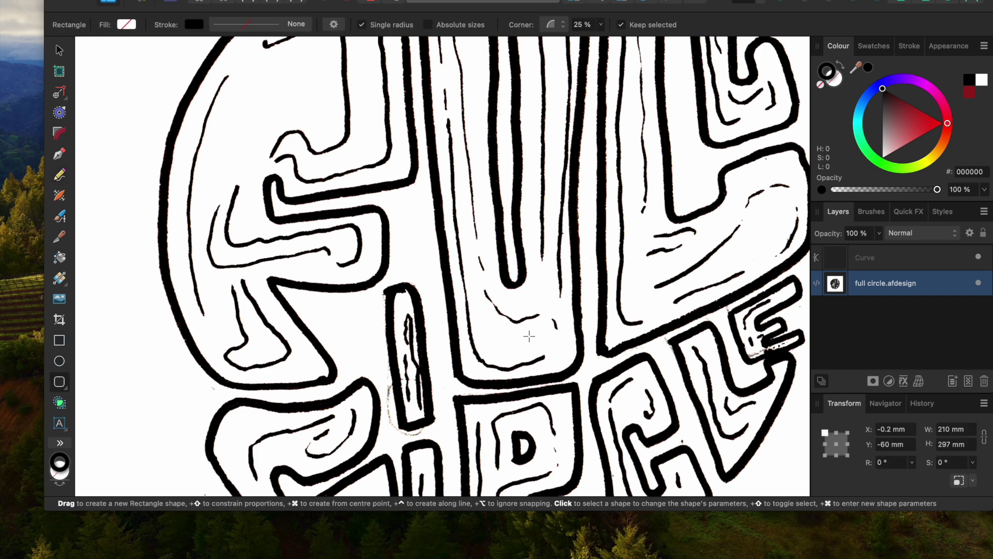
{"action": "key", "text": "m"}
{"action": "key", "text": "m"}
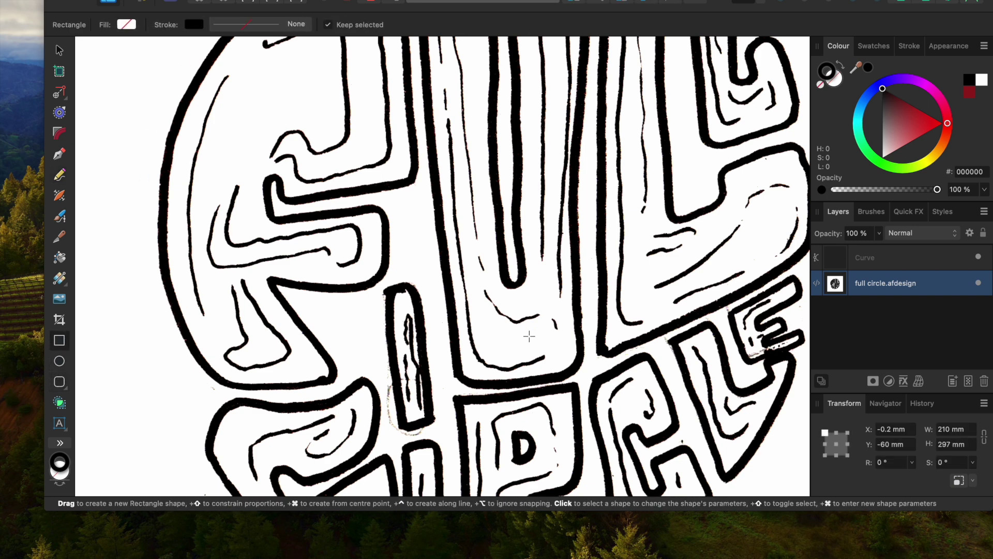
{"action": "key", "text": "m"}
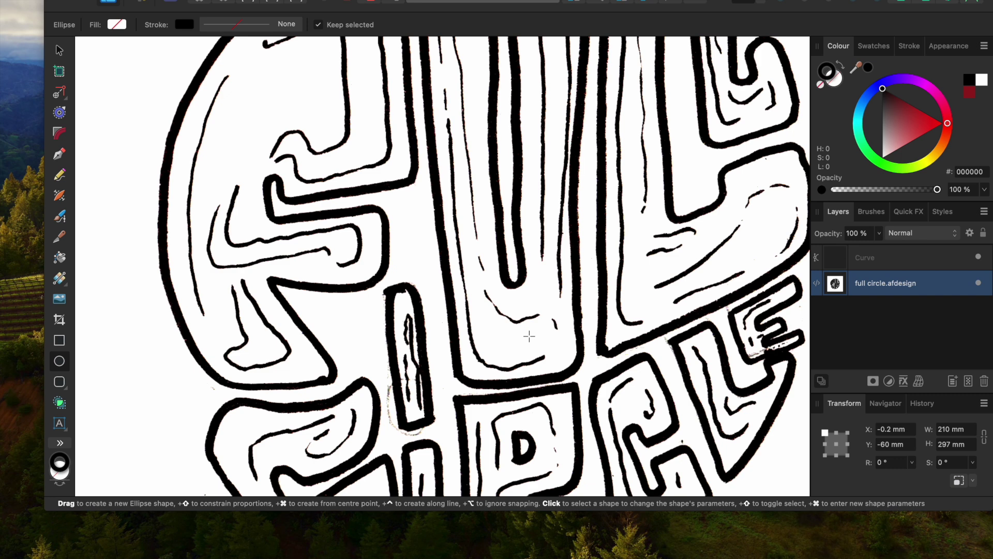
- Turn on the split view comparing vector and pixel rendering, and deselect the lettering
{"action": "key", "text": "super+alt+y"}
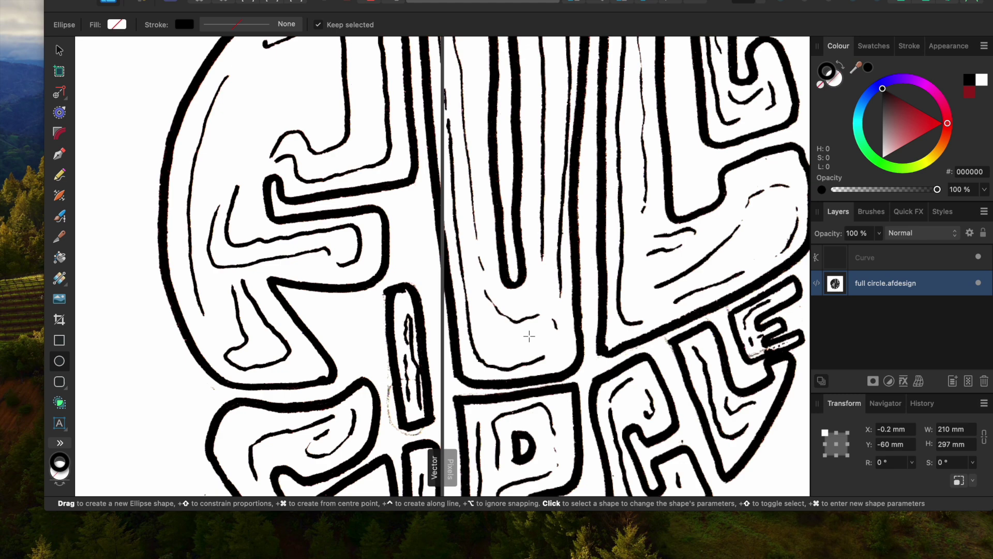
{"action": "key", "text": "super+minus"}
{"action": "key", "text": "super+minus"}
{"action": "key", "text": "super+minus"}
{"action": "key", "text": "super+minus"}
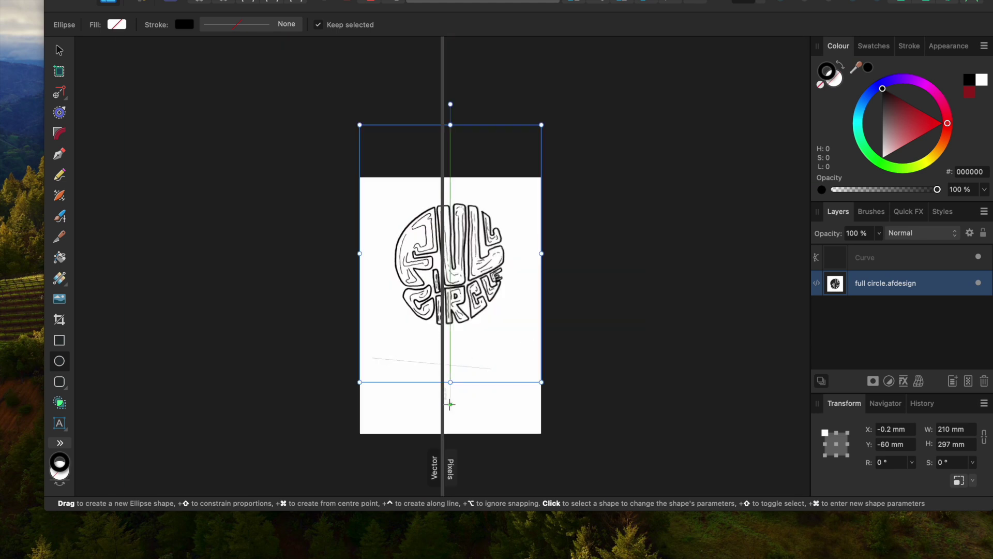
{"action": "key", "text": "super+d"}
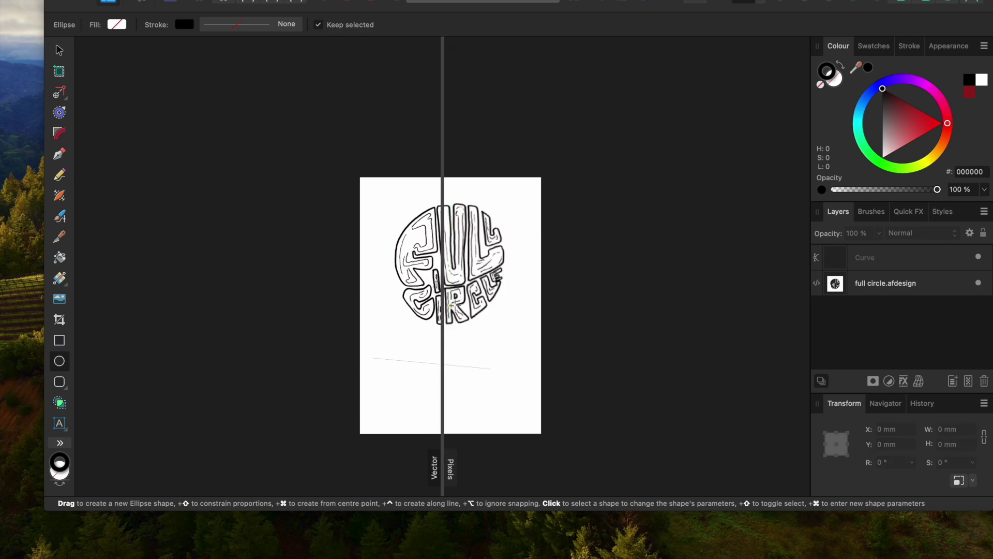
- Move the split-view divider just past the page's right edge, and compare both renderings by sweeping it across the enlarged lettering to the large L
{"action": "left_click_drag", "start_coordinate": [443, 297], "coordinate": [546, 329]}
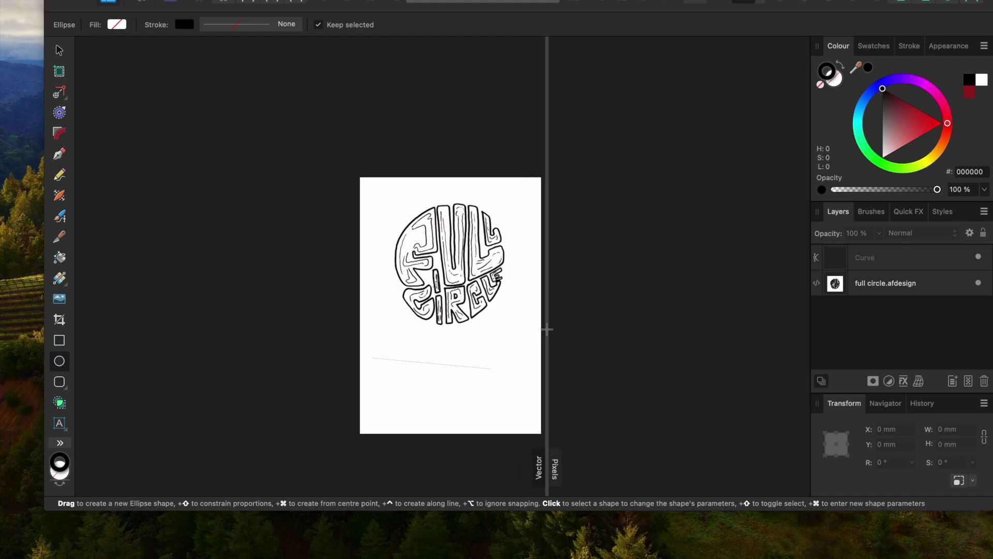
{"action": "key", "text": "super+equal"}
{"action": "key", "text": "super+equal"}
{"action": "key", "text": "super+equal"}
{"action": "key", "text": "super+equal"}
{"action": "key", "text": "super+equal"}
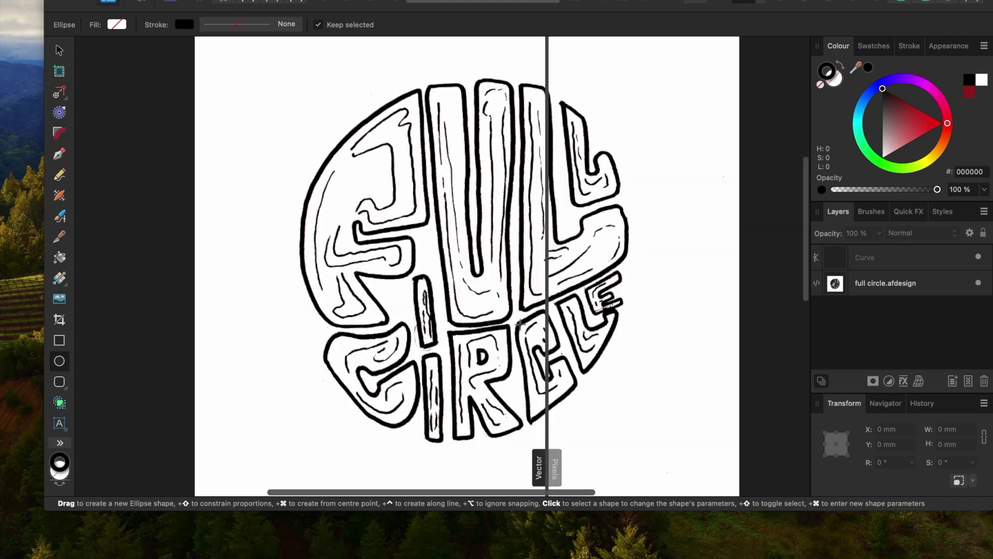
{"action": "left_click_drag", "start_coordinate": [543, 341], "coordinate": [695, 382]}
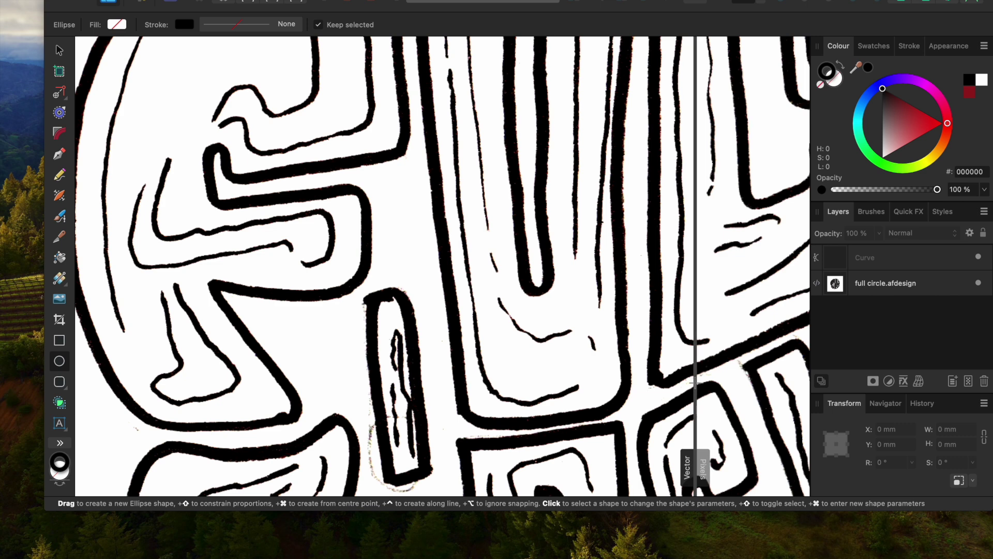